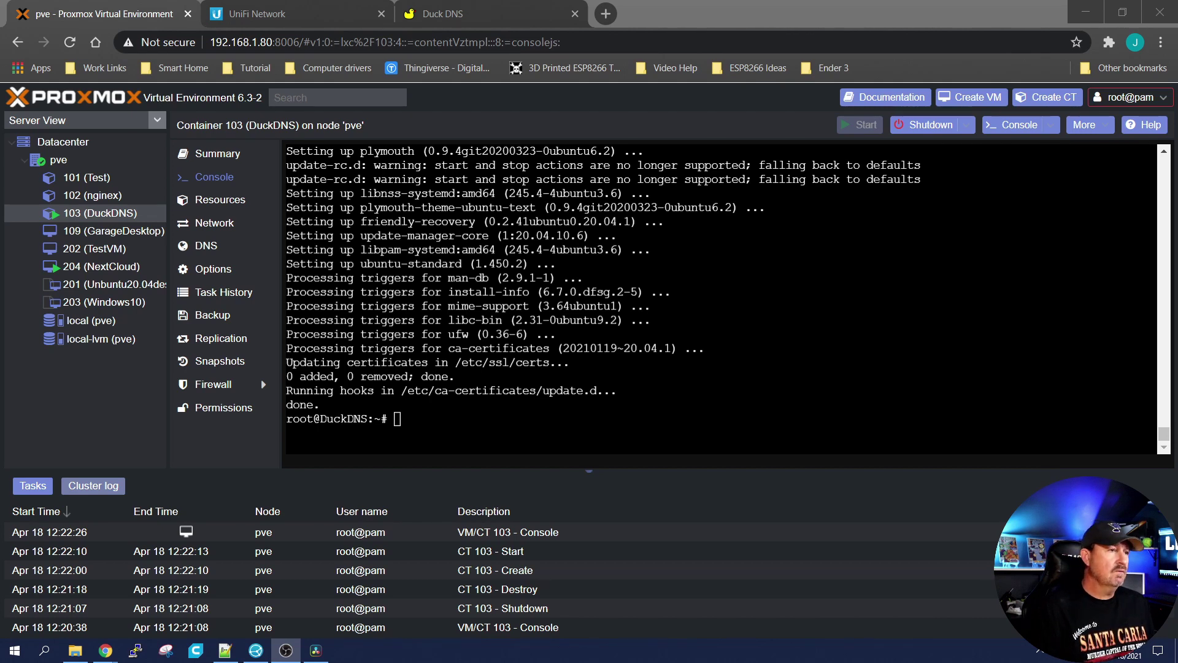
Step: Sign in to Duck DNS with a GitHub account
{"action": "left_click", "coordinate": [467, 14]}
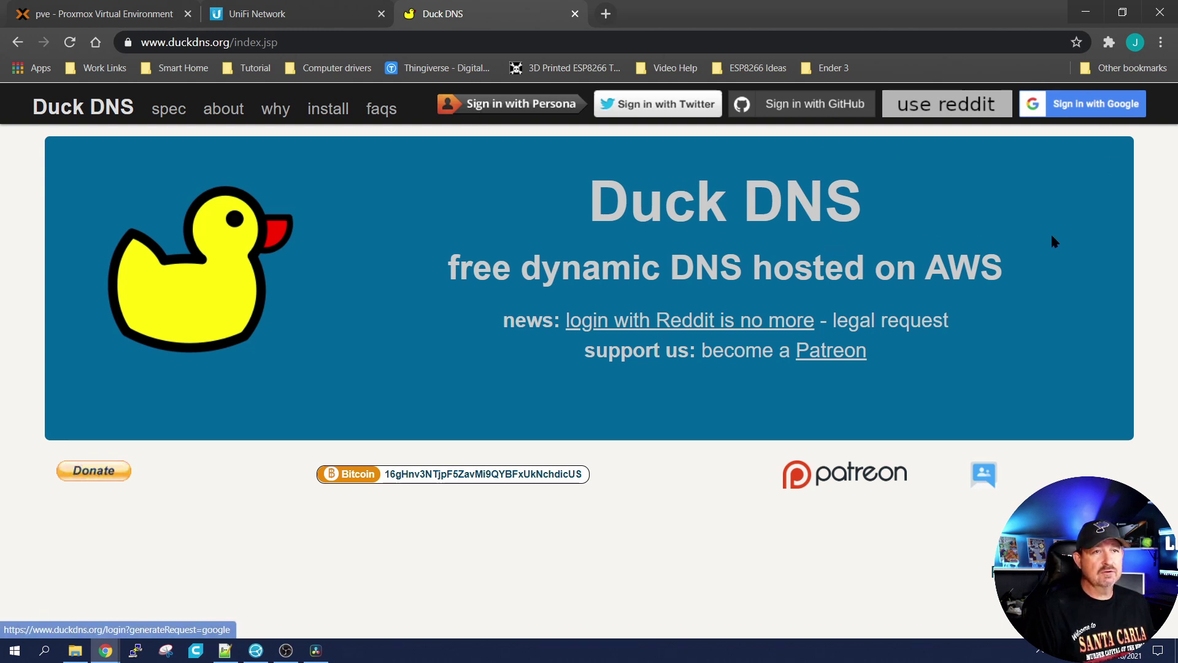
{"action": "left_click", "coordinate": [790, 108]}
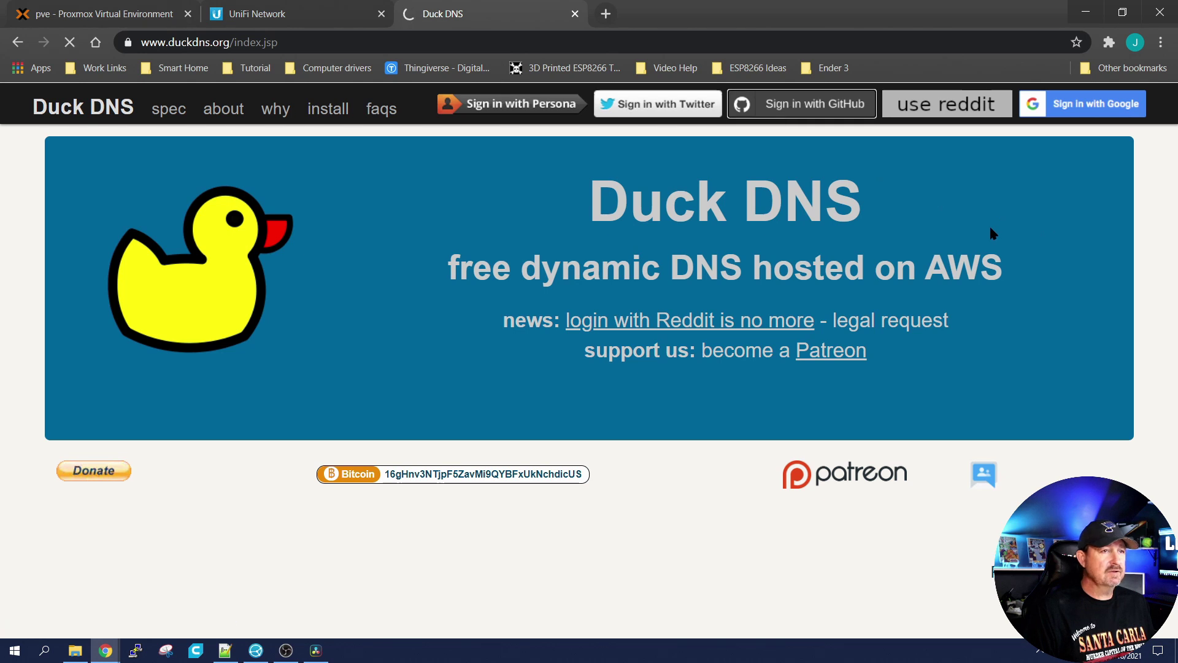
{"action": "scroll", "coordinate": [412, 244], "scroll_direction": "down", "scroll_amount": 3}
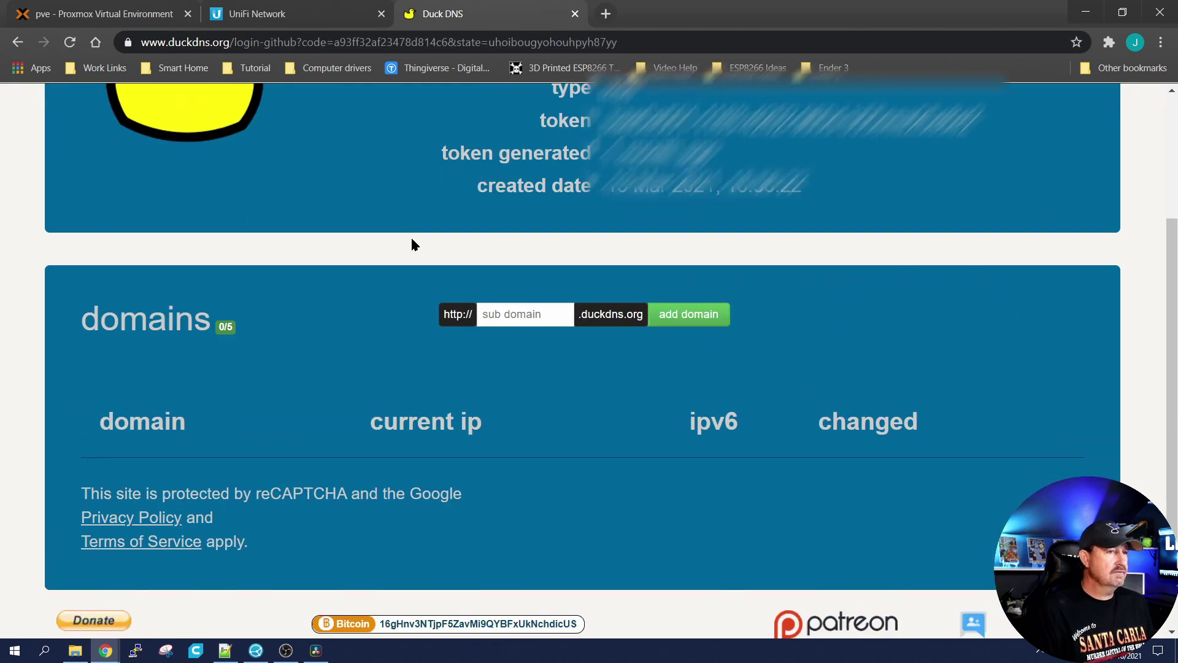
{"action": "scroll", "coordinate": [411, 244], "scroll_direction": "down", "scroll_amount": 1}
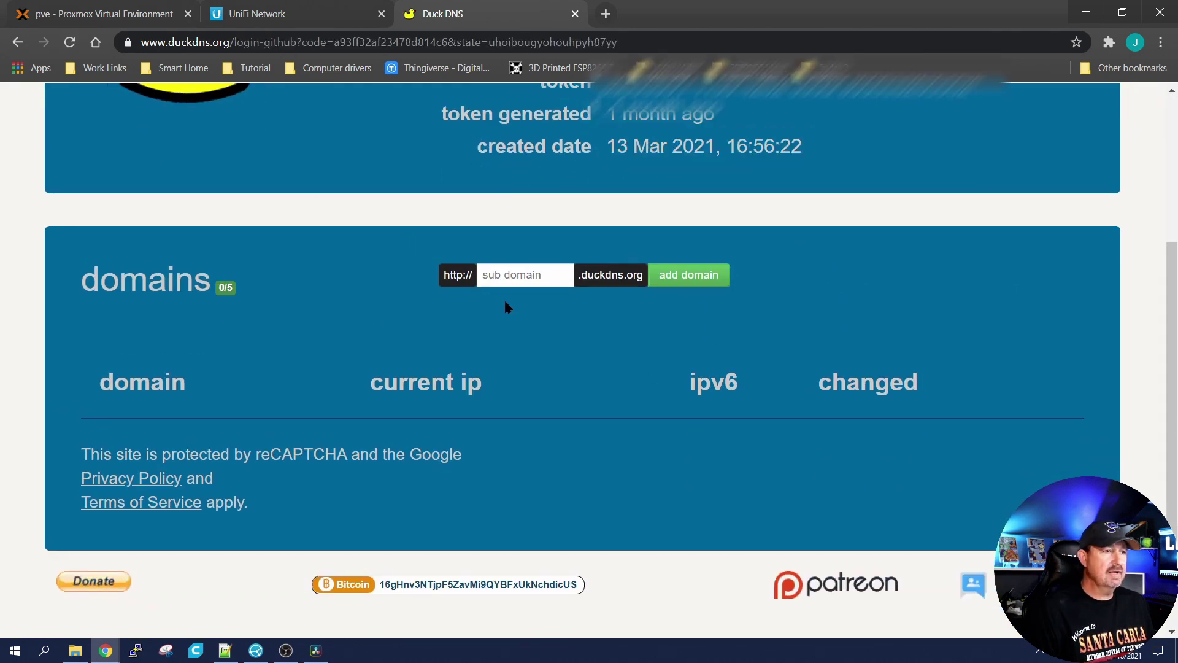
Step: Add the subdomain lorestest as a new Duck DNS domain
{"action": "left_click", "coordinate": [515, 283]}
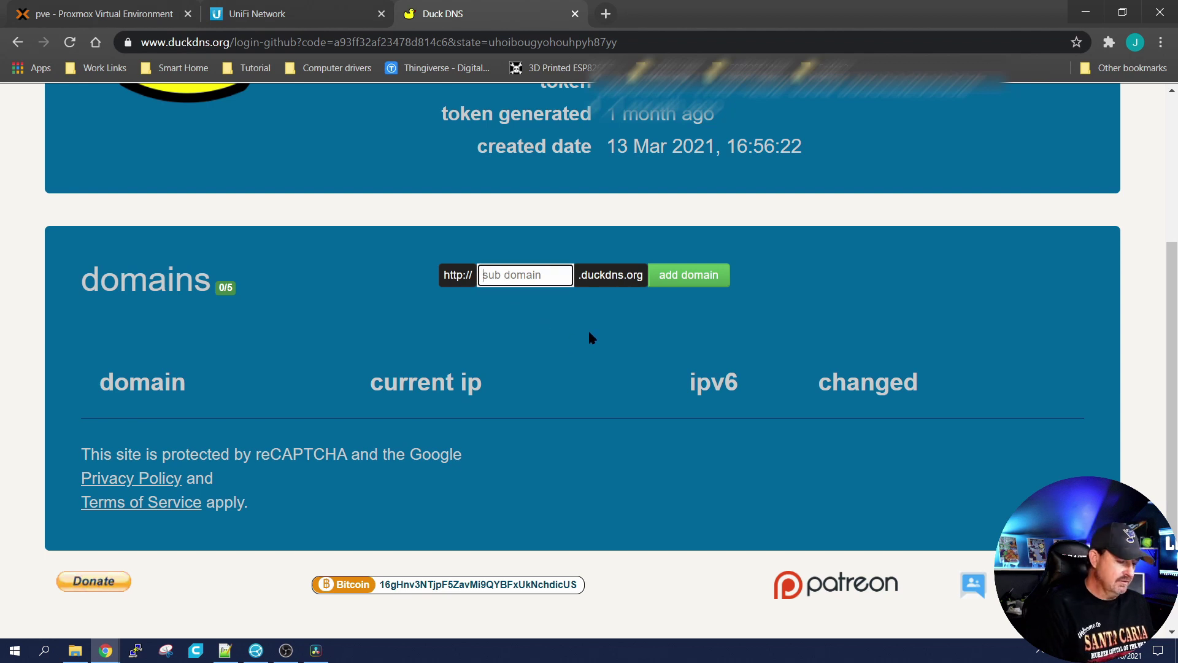
{"action": "type", "text": "lores"}
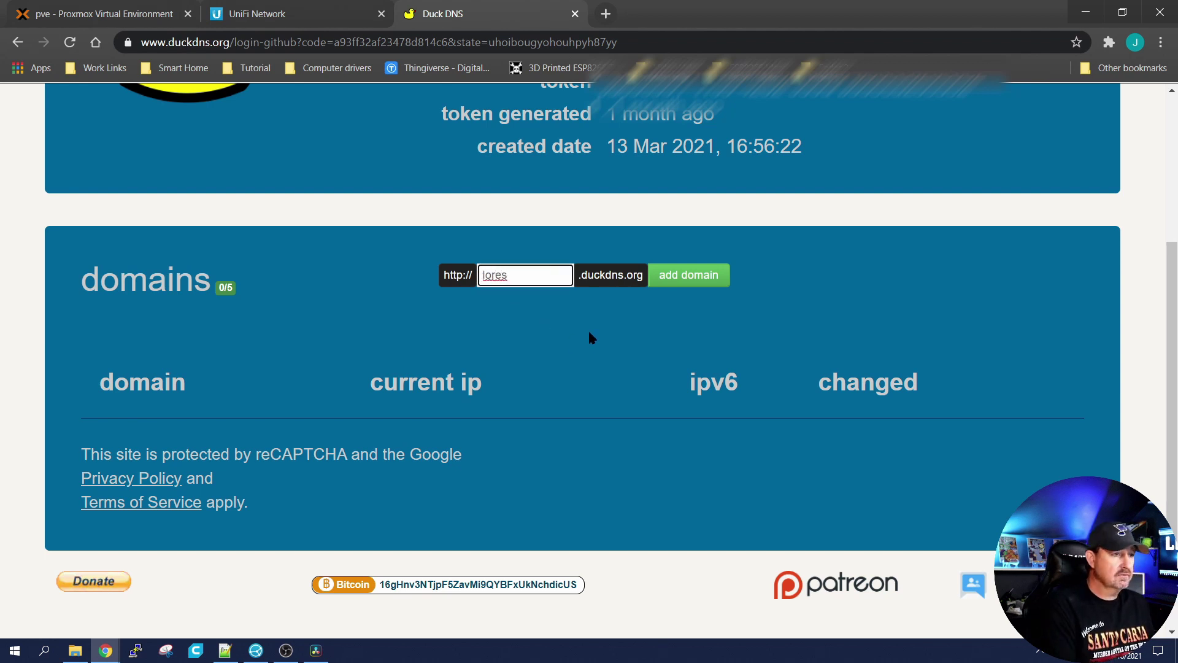
{"action": "type", "text": "test"}
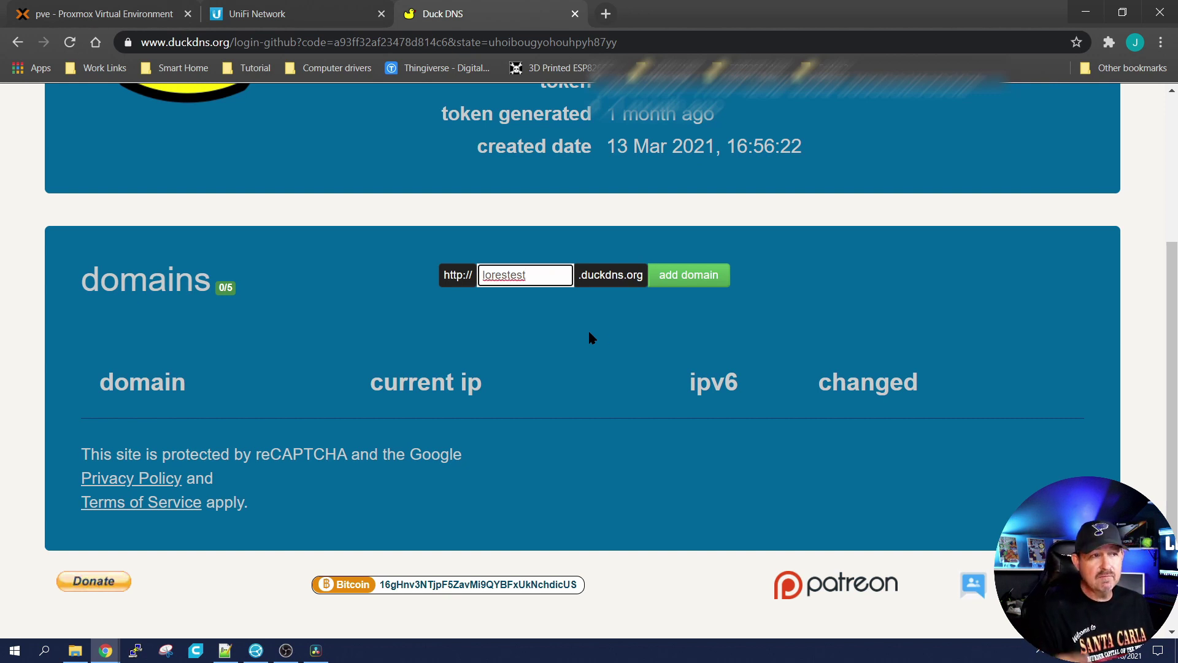
{"action": "left_click", "coordinate": [692, 279]}
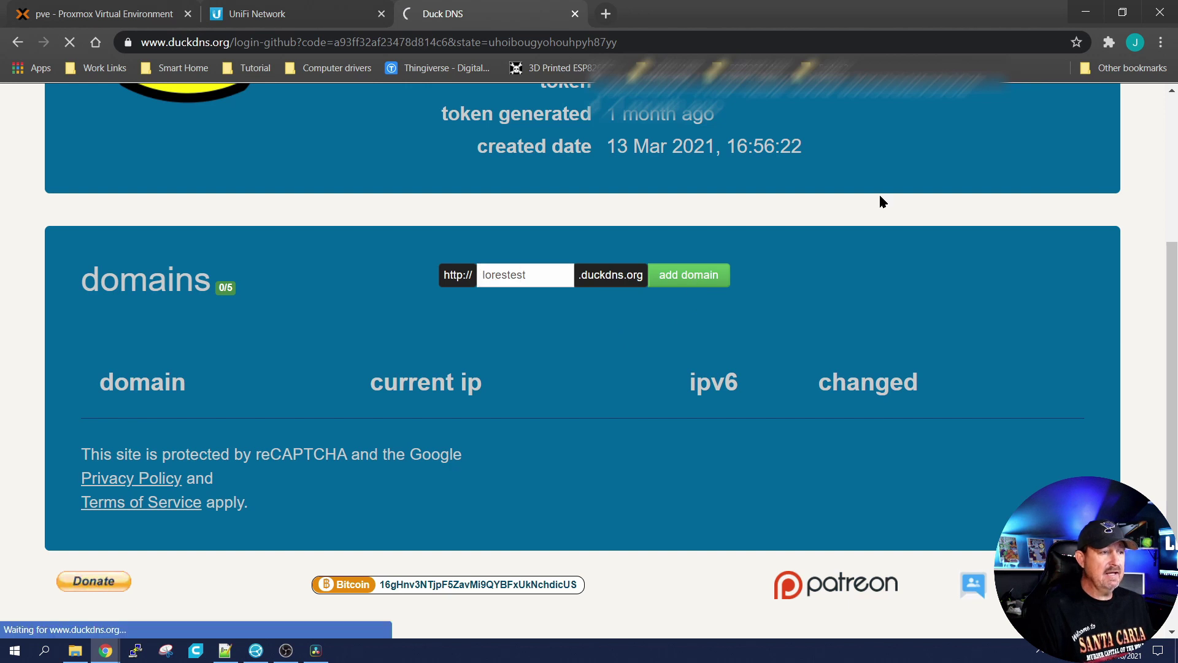
{"action": "scroll", "coordinate": [331, 268], "scroll_direction": "down", "scroll_amount": 4}
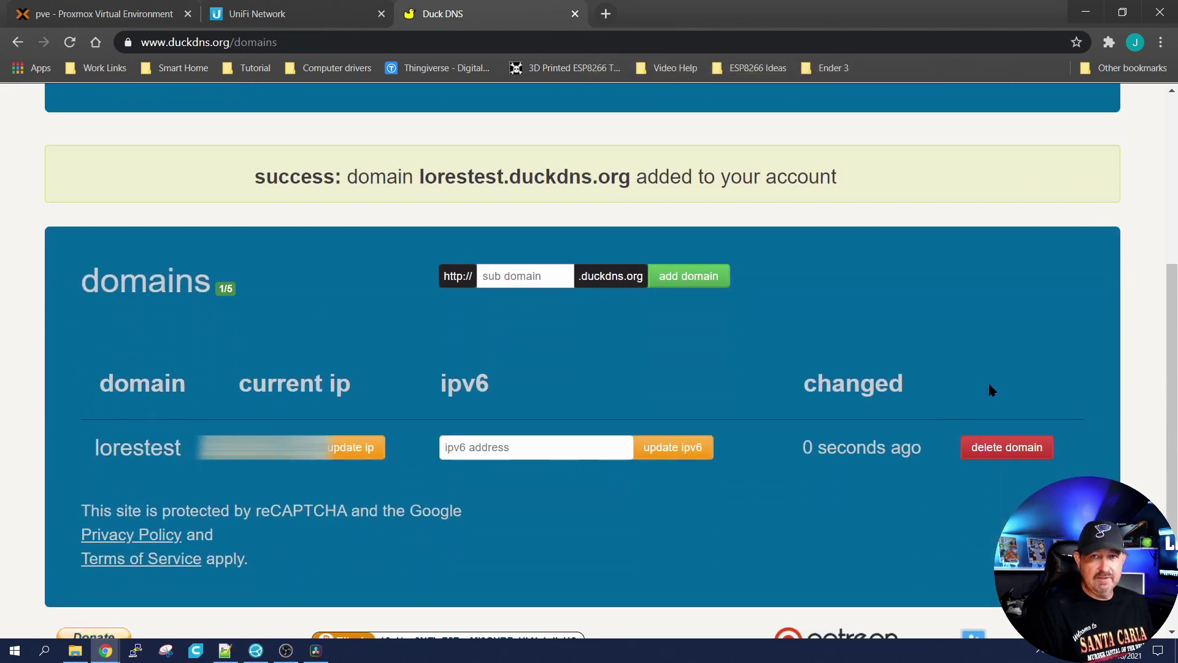
{"action": "scroll", "coordinate": [989, 389], "scroll_direction": "up", "scroll_amount": 5}
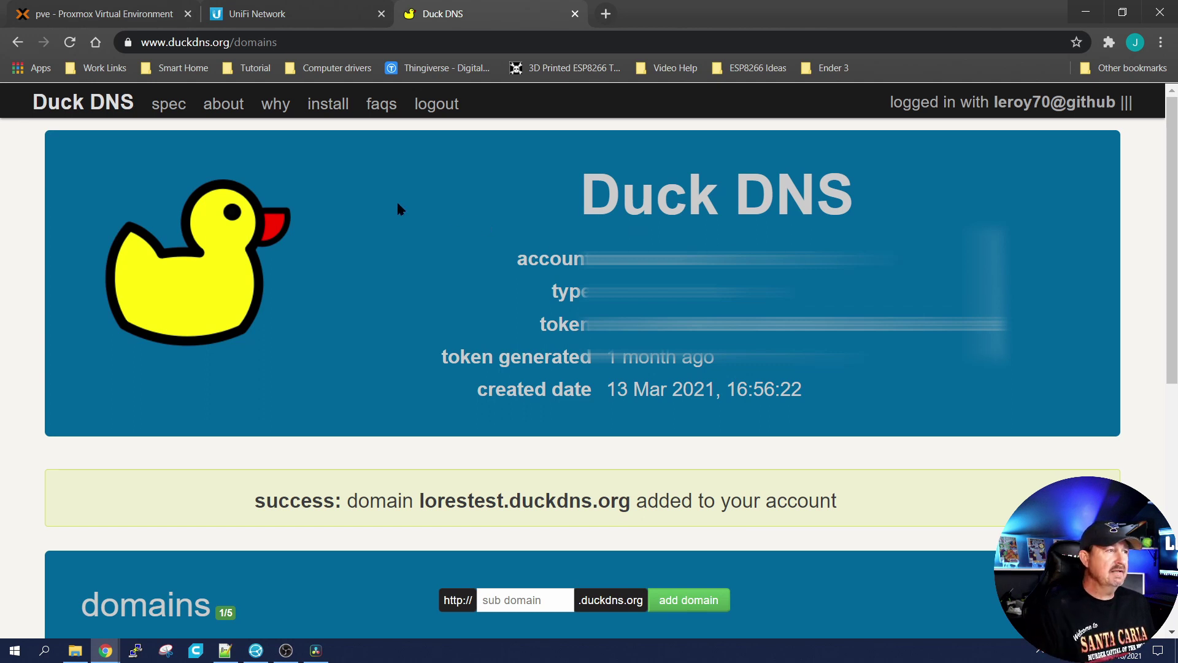
Step: Open the Duck DNS linux cron install guide for the lorestest domain
{"action": "left_click", "coordinate": [331, 105]}
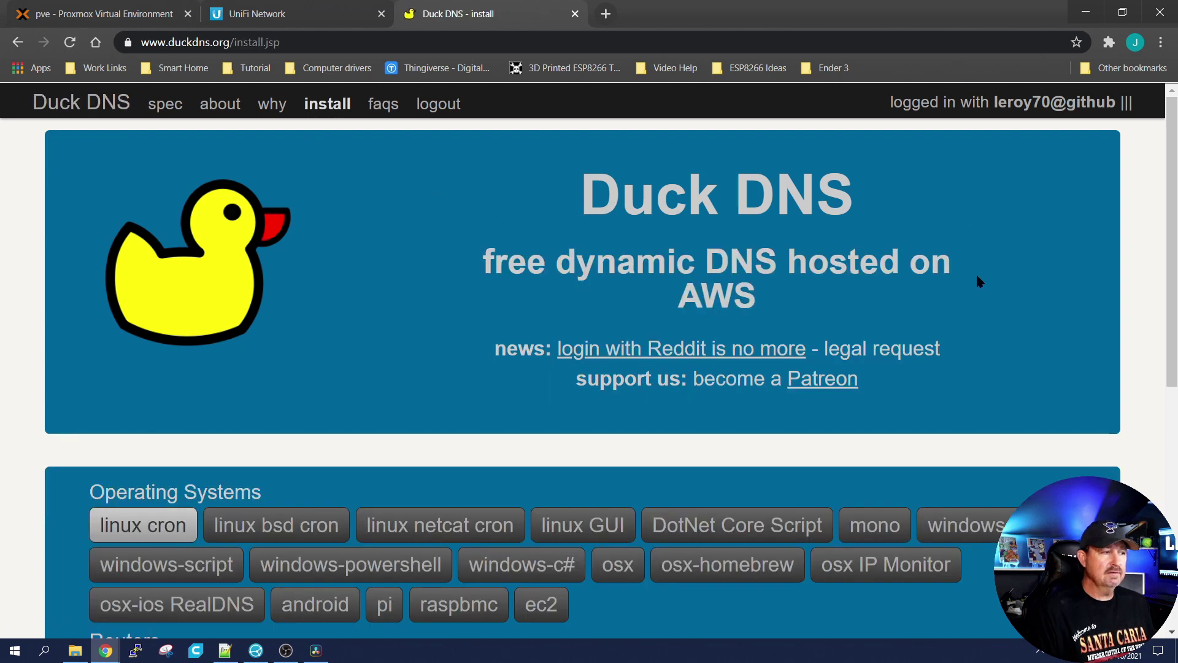
{"action": "scroll", "coordinate": [1013, 295], "scroll_direction": "down", "scroll_amount": 5}
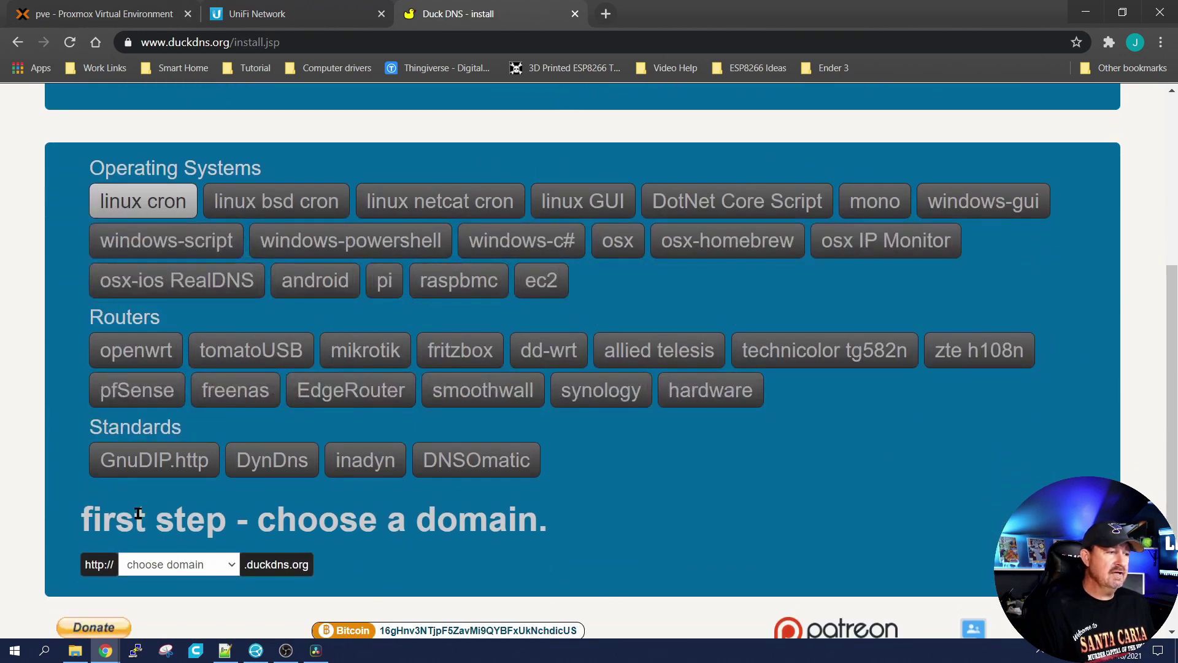
{"action": "left_click", "coordinate": [226, 566]}
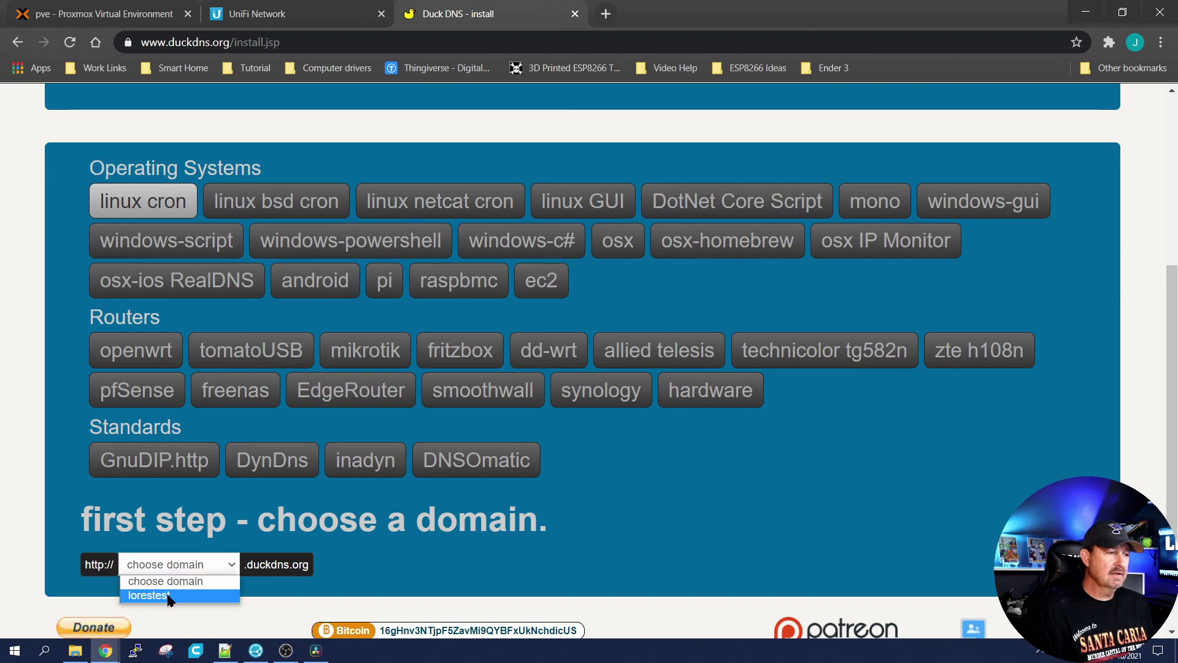
{"action": "left_click", "coordinate": [168, 594]}
{"action": "scroll", "coordinate": [500, 323], "scroll_direction": "down", "scroll_amount": 1}
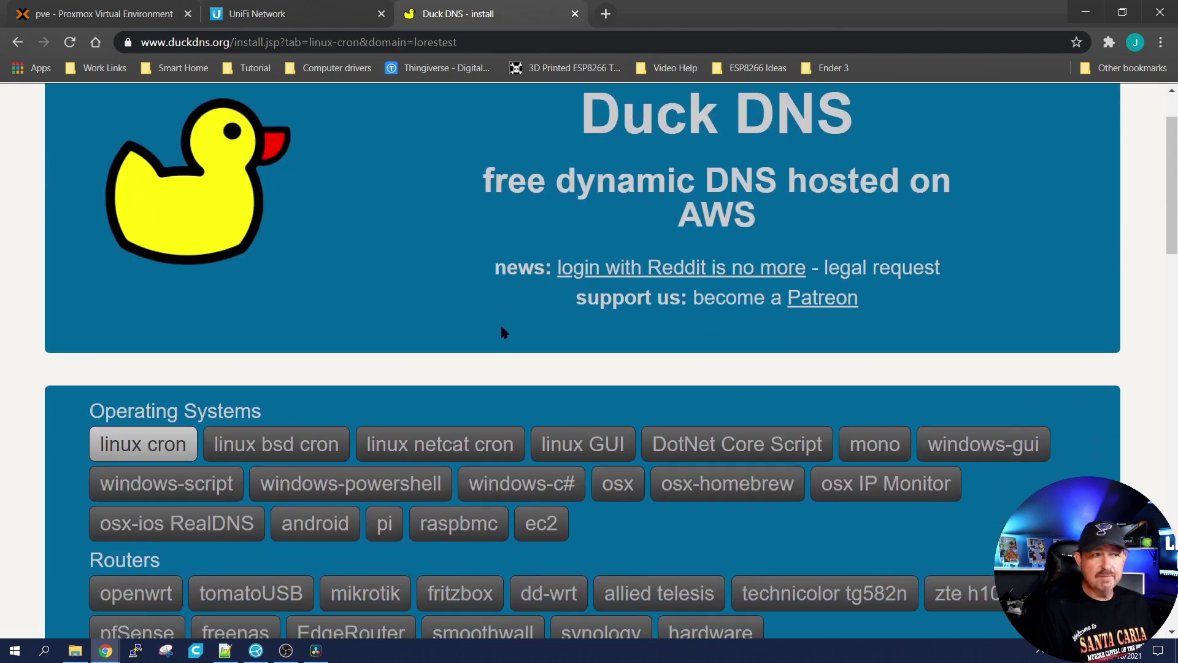
{"action": "left_click", "coordinate": [164, 448]}
{"action": "scroll", "coordinate": [964, 276], "scroll_direction": "down", "scroll_amount": 4}
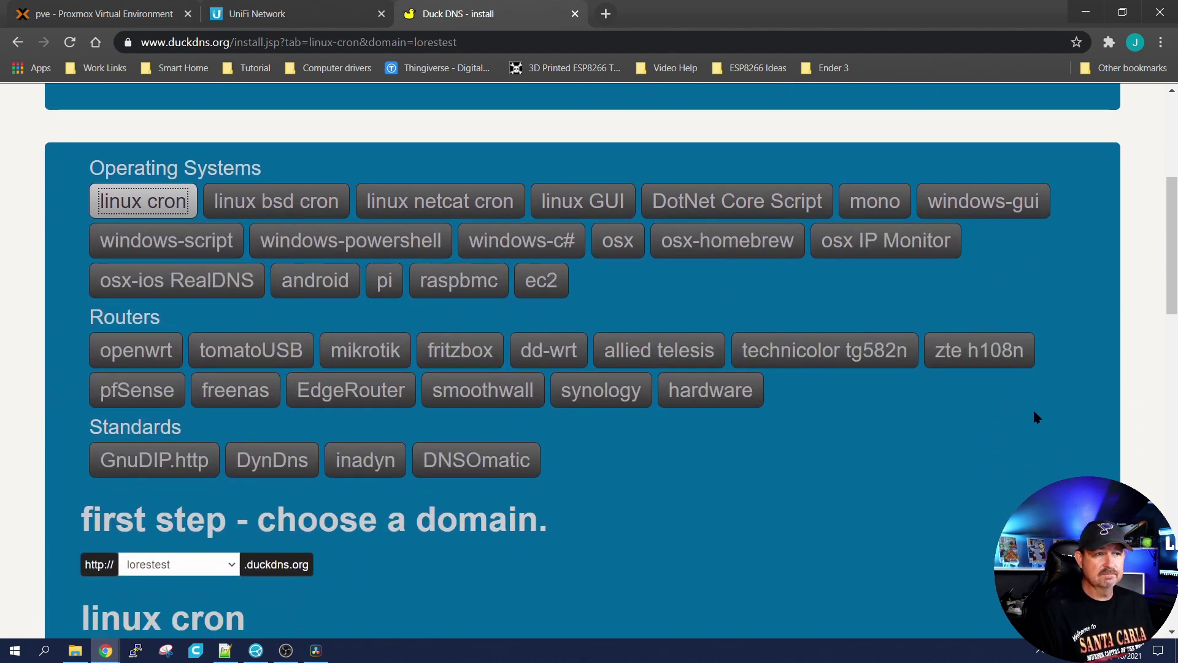
{"action": "left_click", "coordinate": [503, 244]}
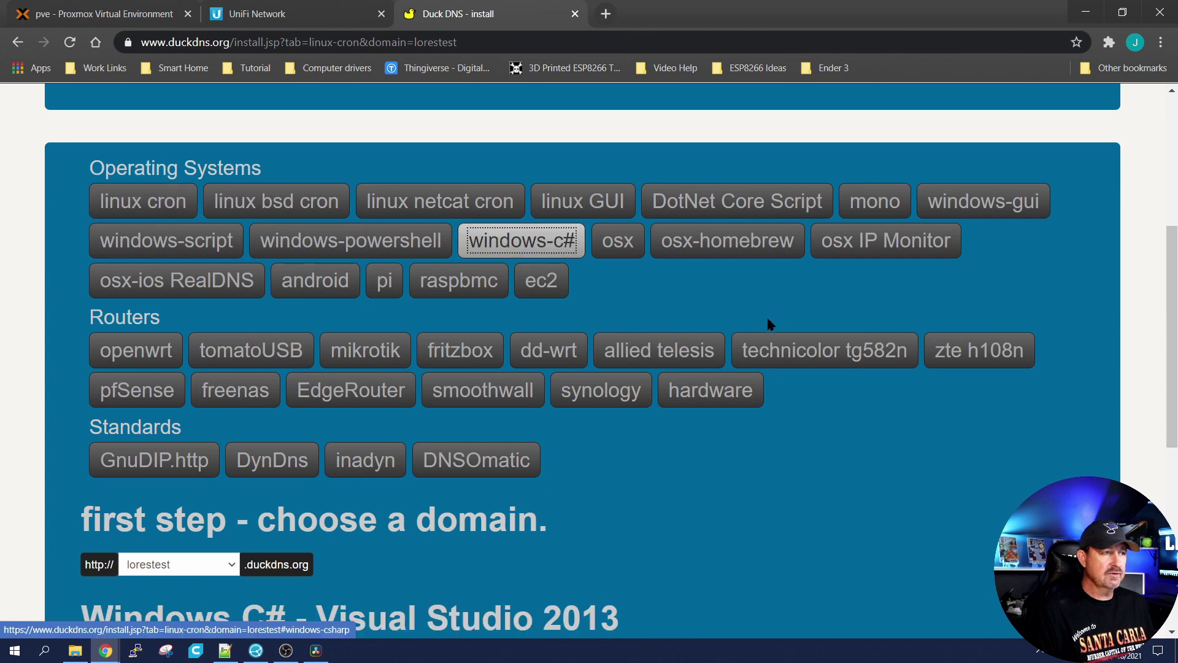
{"action": "left_click", "coordinate": [102, 200]}
{"action": "scroll", "coordinate": [855, 512], "scroll_direction": "down", "scroll_amount": 9}
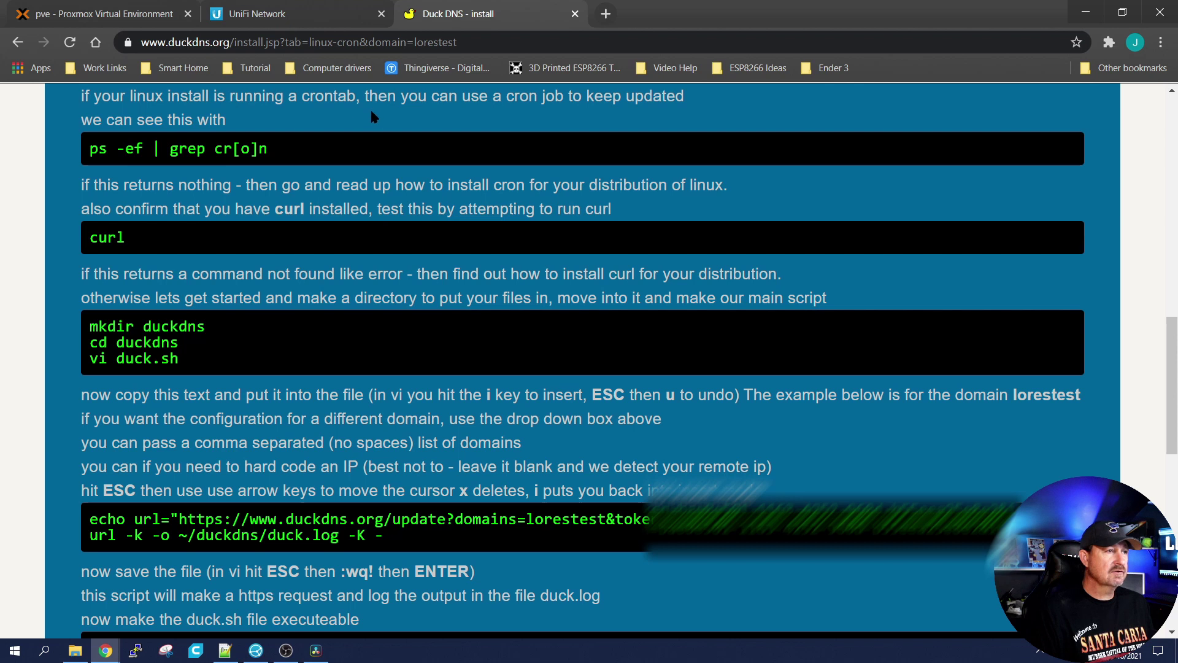
Step: Copy the cron check command ps -ef | grep cr[o]n from the guide
{"action": "left_click_drag", "start_coordinate": [269, 148], "coordinate": [90, 150]}
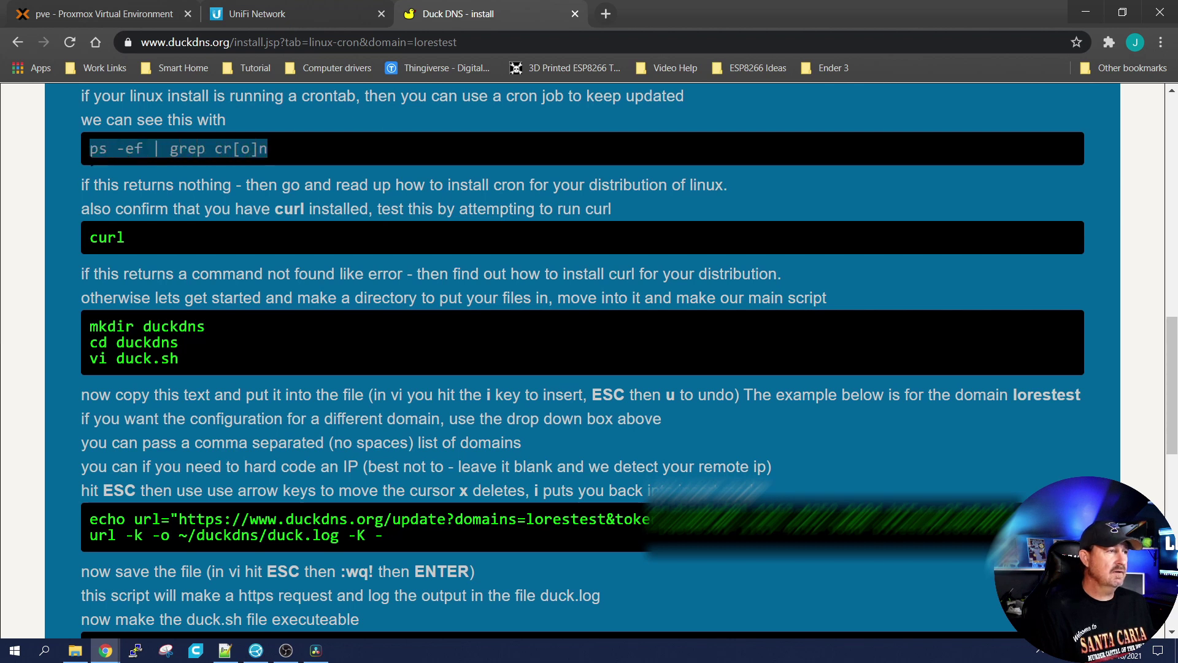
{"action": "right_click", "coordinate": [114, 156]}
{"action": "left_click", "coordinate": [142, 163]}
Step: Run the ps -ef | grep cr[o]n cron check in the container console
{"action": "left_click", "coordinate": [108, 15]}
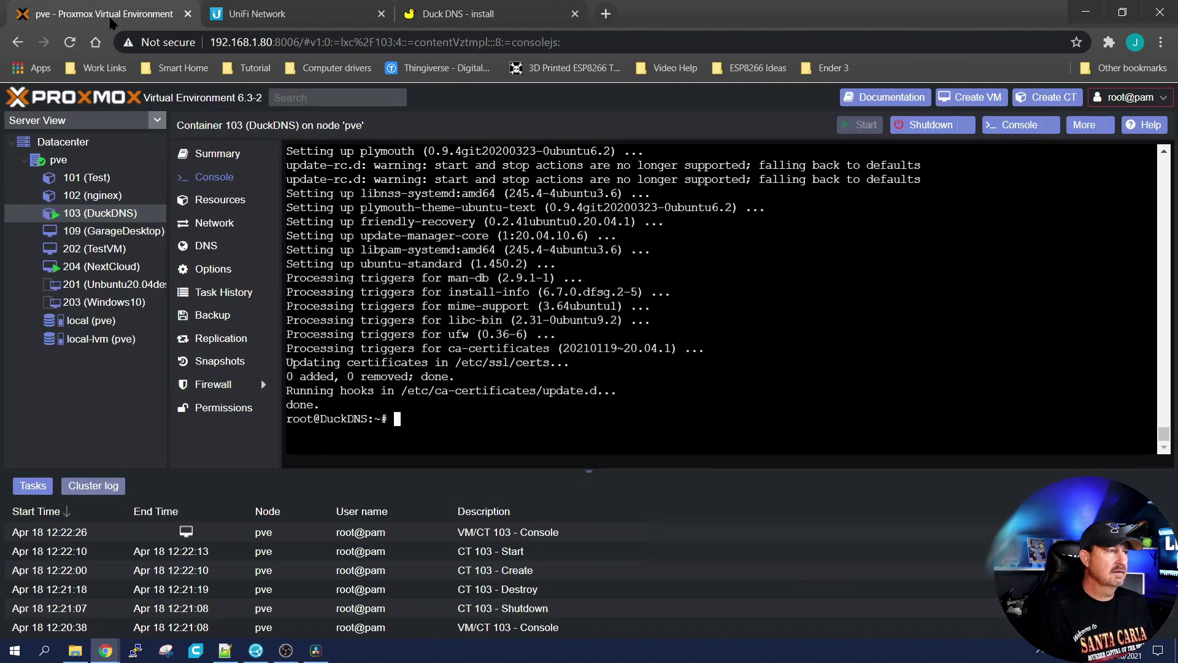
{"action": "right_click", "coordinate": [710, 98]}
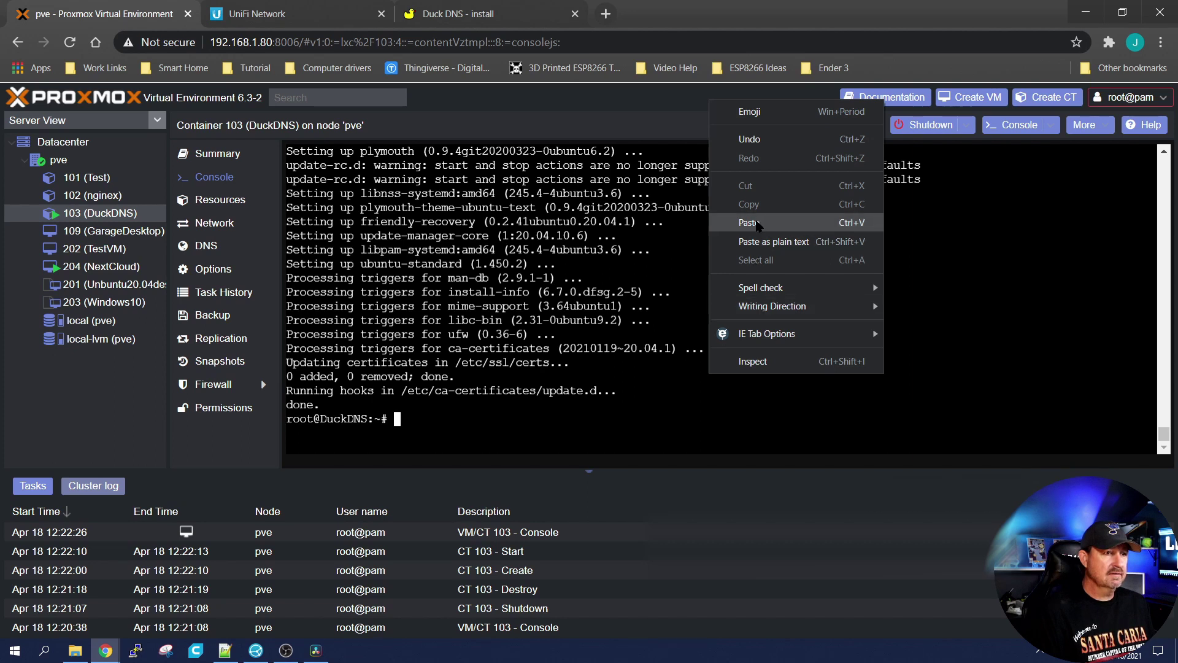
{"action": "left_click", "coordinate": [736, 222]}
{"action": "key", "text": "Return"}
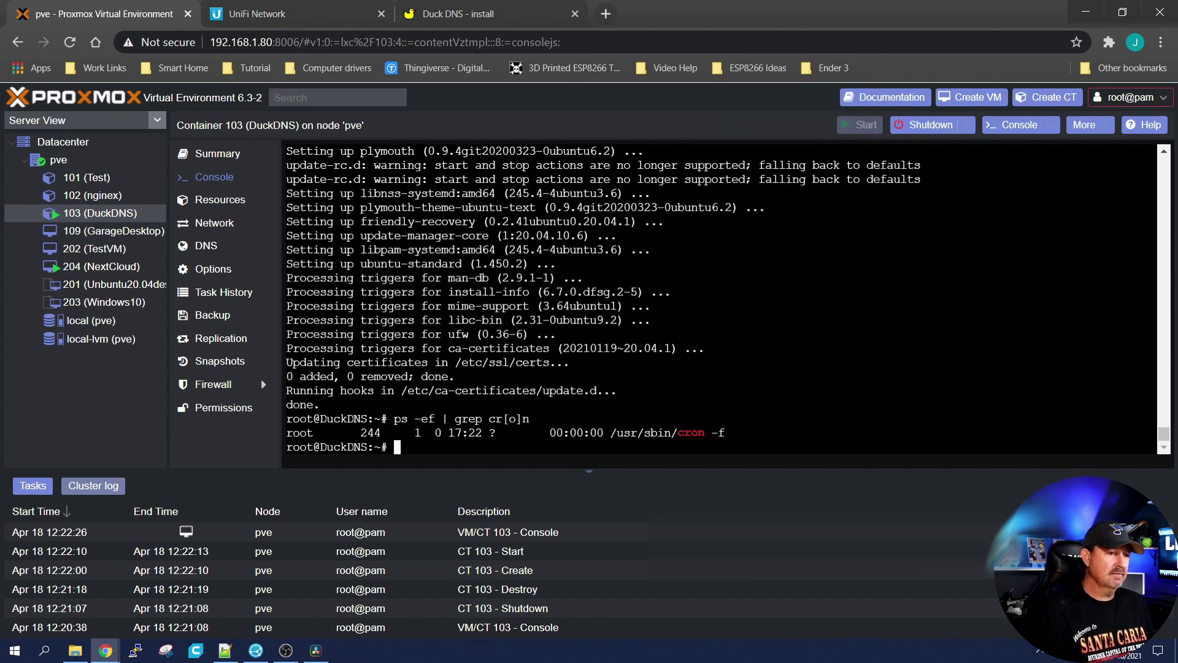
Step: Check for curl in the container and install it with apt install curl
{"action": "left_click", "coordinate": [448, 13]}
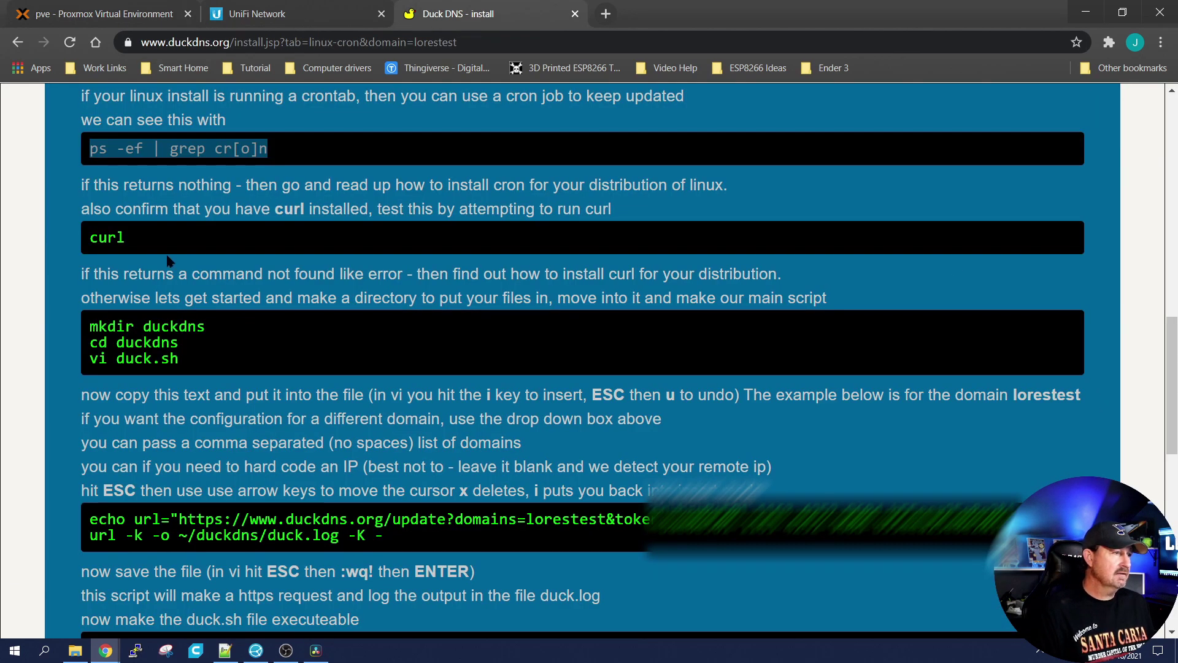
{"action": "left_click_drag", "start_coordinate": [73, 241], "coordinate": [117, 237]}
{"action": "right_click", "coordinate": [116, 237]}
{"action": "left_click", "coordinate": [141, 246]}
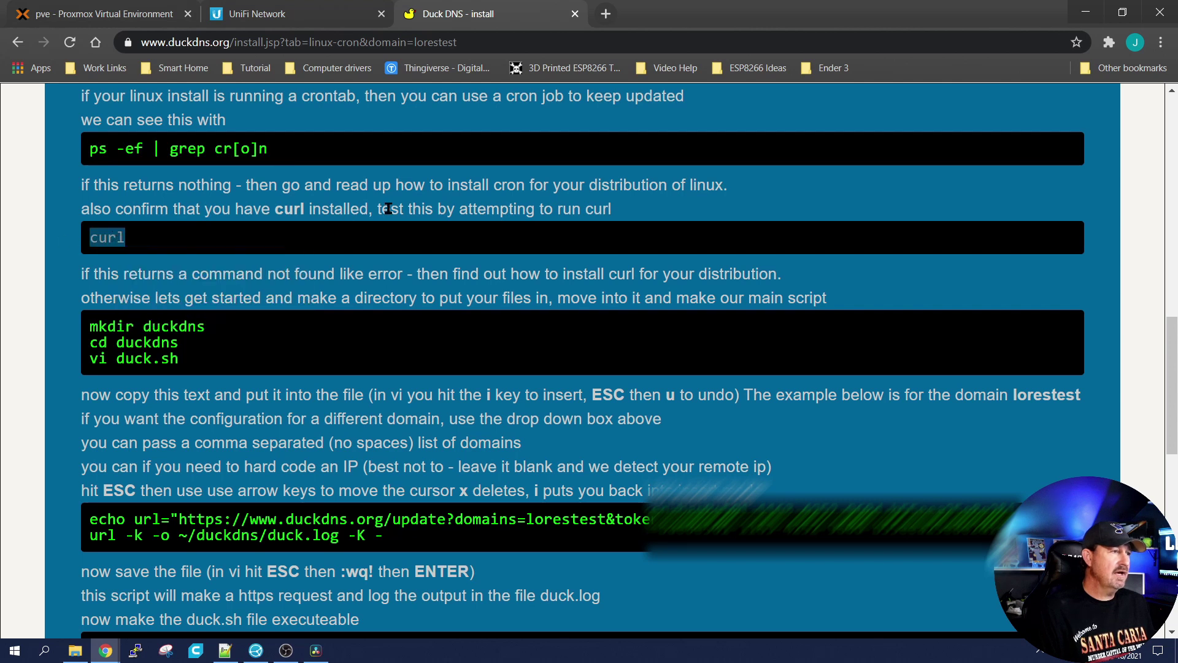
{"action": "left_click", "coordinate": [99, 14]}
{"action": "right_click", "coordinate": [809, 365]}
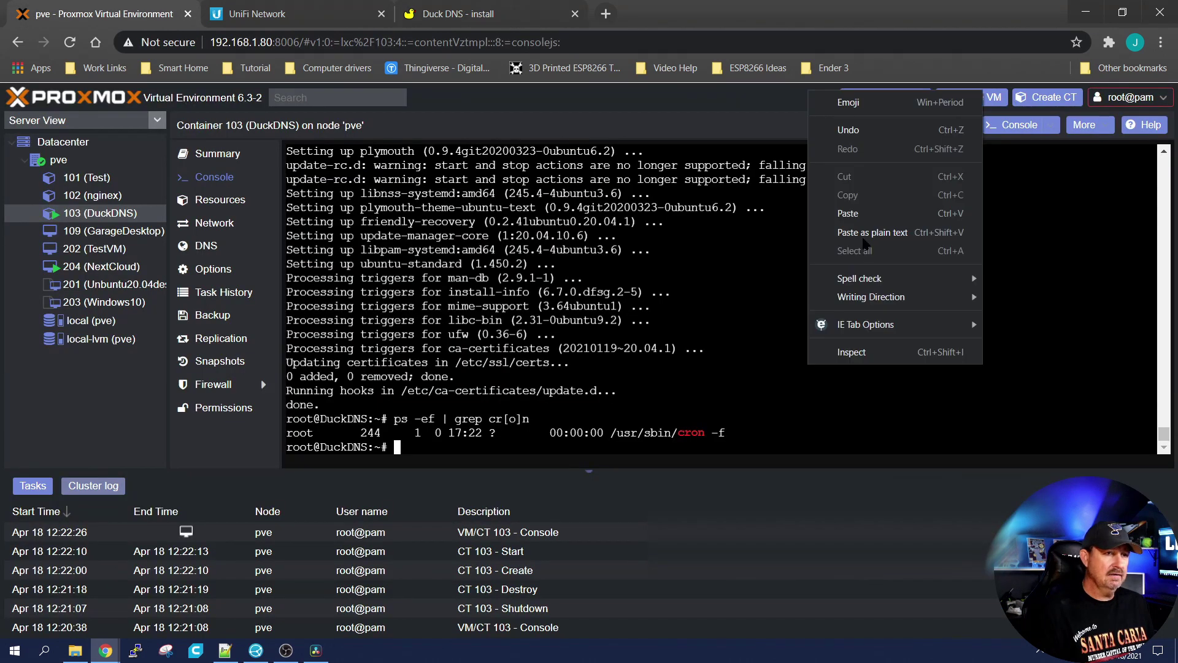
{"action": "left_click", "coordinate": [847, 213]}
{"action": "key", "text": "Return"}
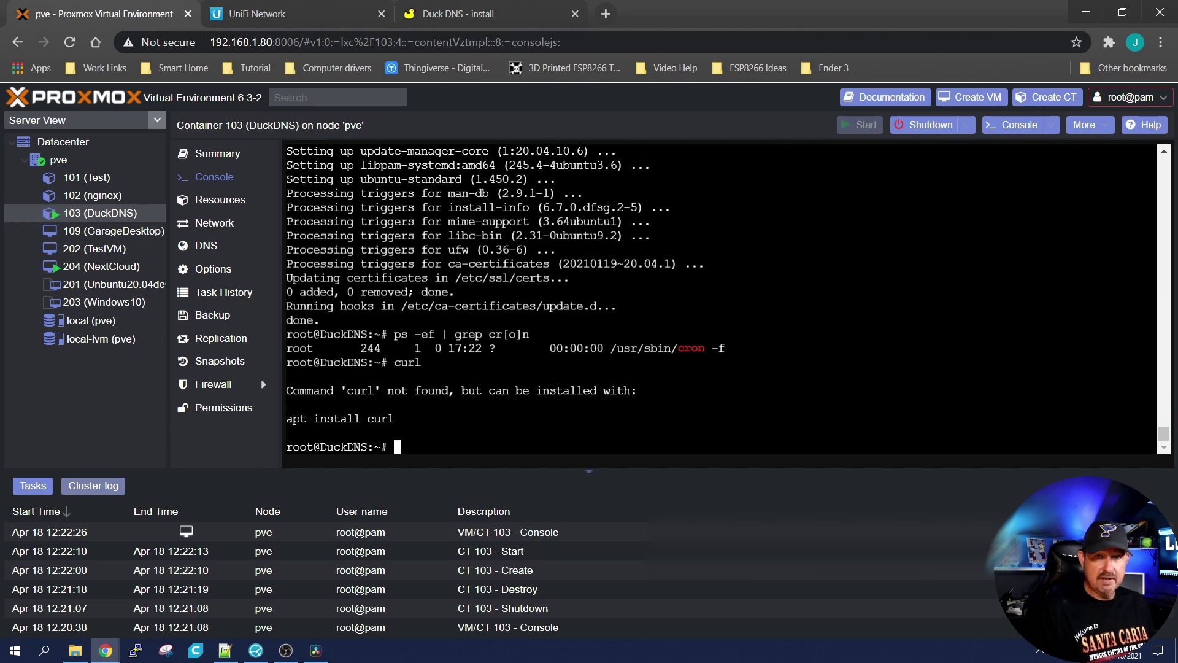
{"action": "type", "text": "apt in"}
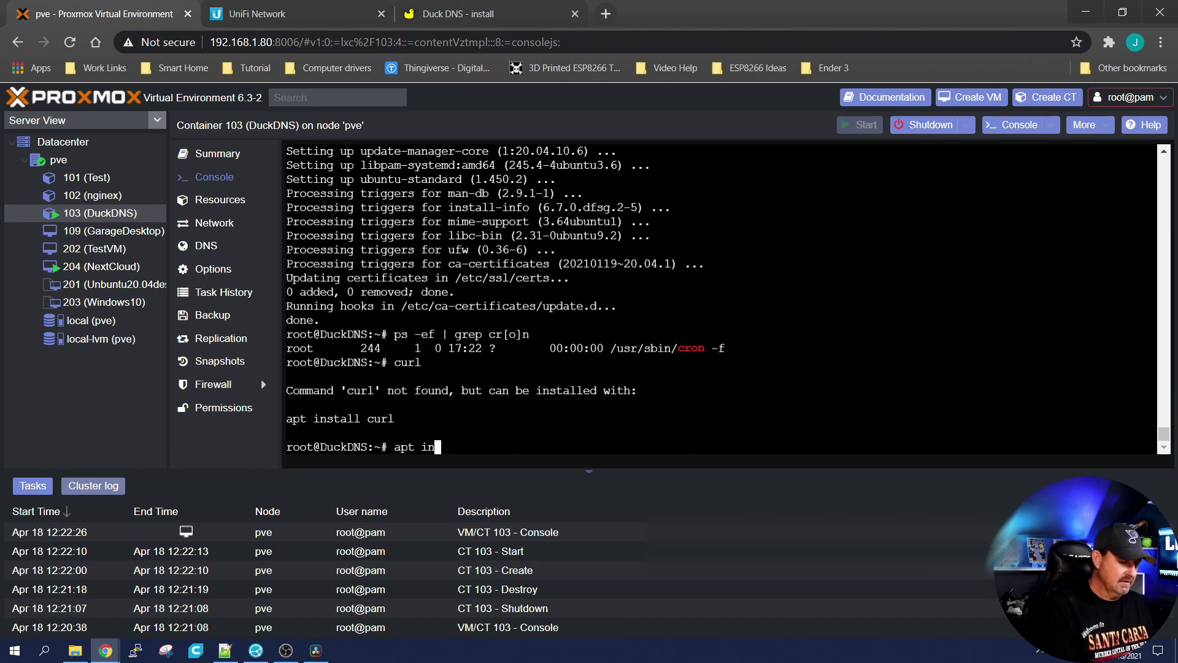
{"action": "type", "text": "stall curl"}
{"action": "key", "text": "Return"}
{"action": "key", "text": "Return"}
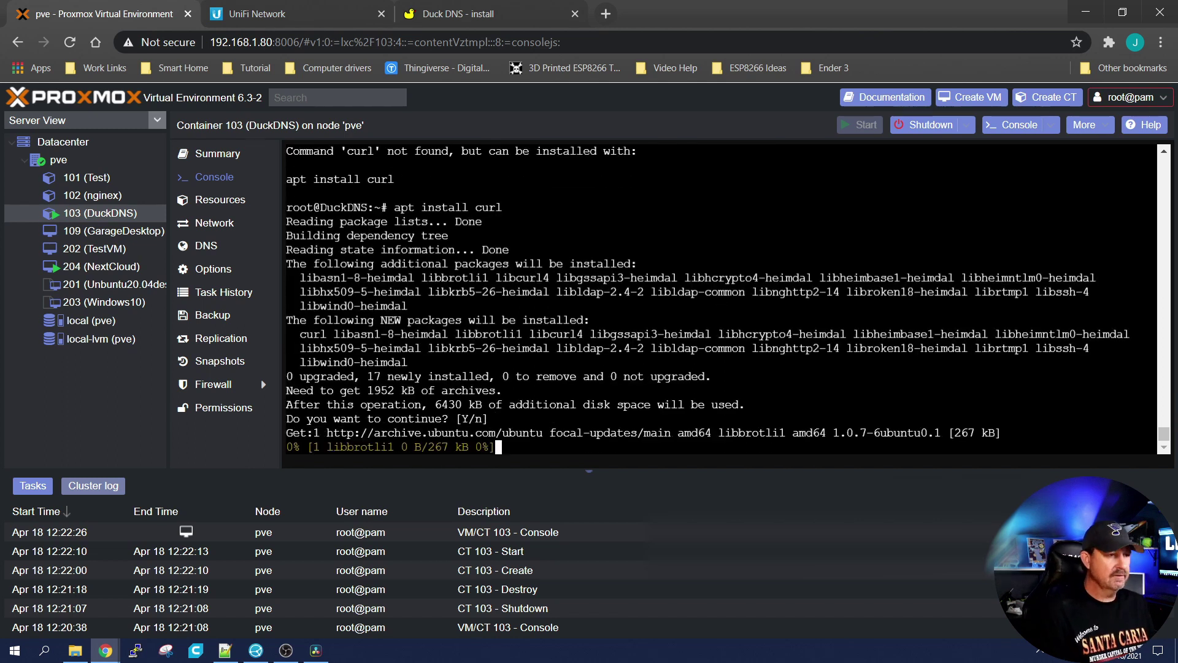
Step: Create the duckdns folder with mkdir duckdns copied from the guide
{"action": "left_click", "coordinate": [492, 23]}
{"action": "left_click_drag", "start_coordinate": [206, 327], "coordinate": [90, 327]}
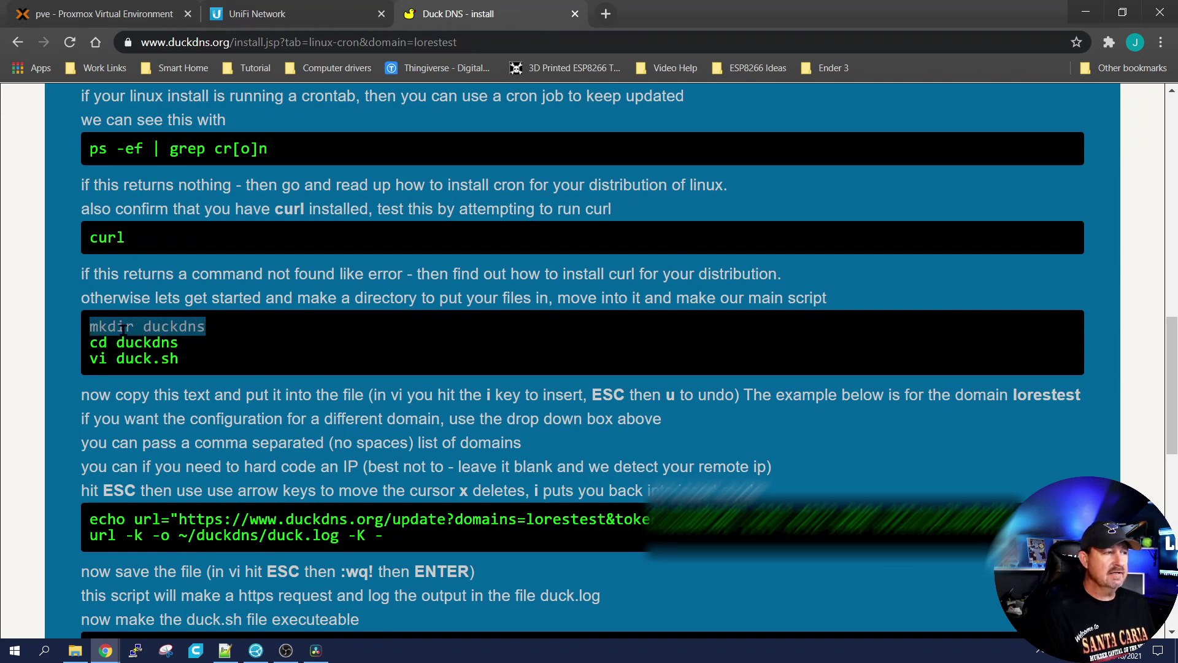
{"action": "right_click", "coordinate": [157, 326]}
{"action": "left_click", "coordinate": [181, 334]}
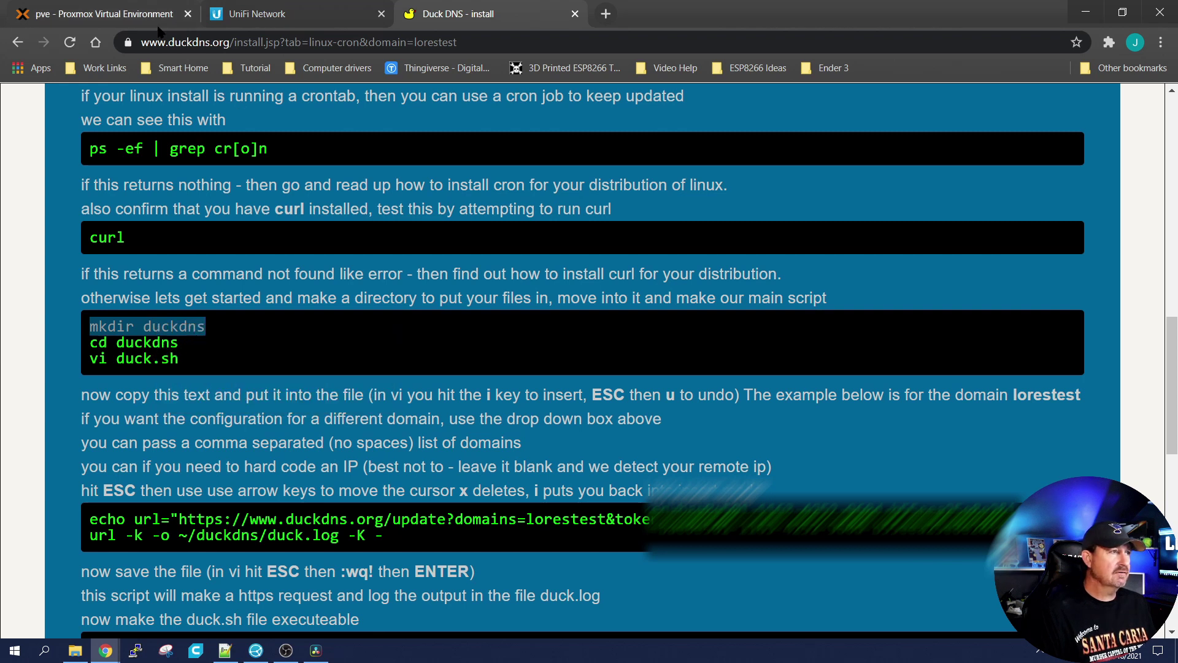
{"action": "left_click", "coordinate": [116, 14]}
{"action": "right_click", "coordinate": [757, 359]}
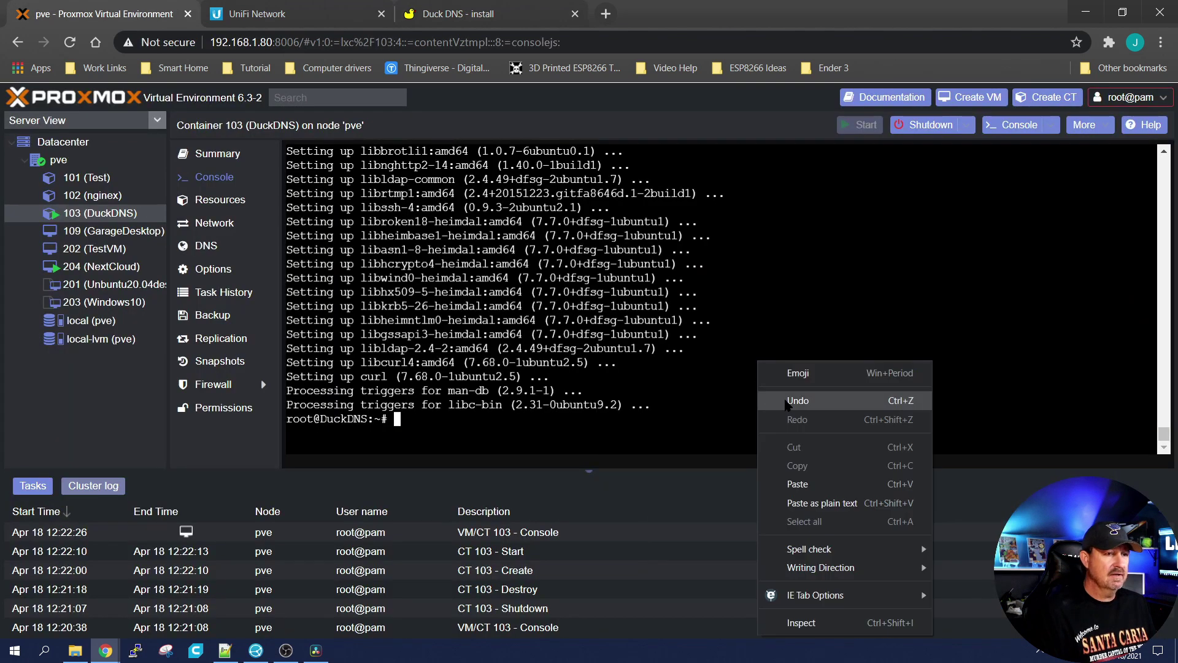
{"action": "left_click", "coordinate": [811, 483]}
{"action": "key", "text": "Return"}
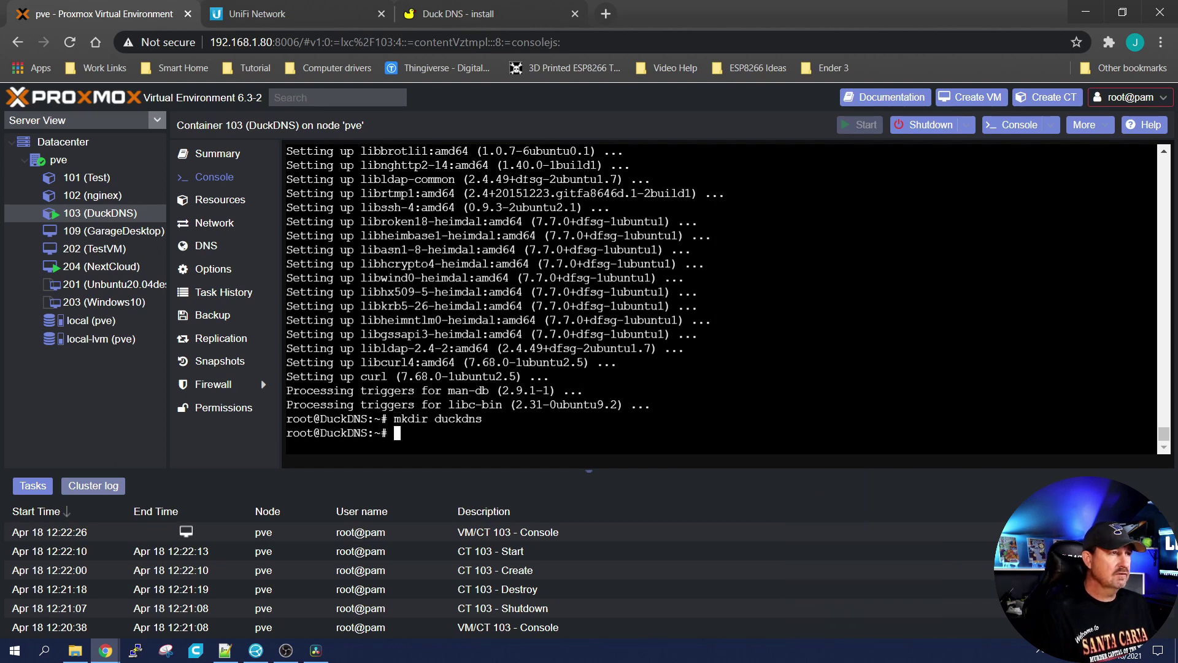
Step: Enter the duckdns folder with cd duckdns copied from the guide
{"action": "left_click", "coordinate": [460, 23]}
{"action": "left_click_drag", "start_coordinate": [179, 342], "coordinate": [91, 341]}
{"action": "right_click", "coordinate": [123, 336]}
{"action": "left_click", "coordinate": [148, 346]}
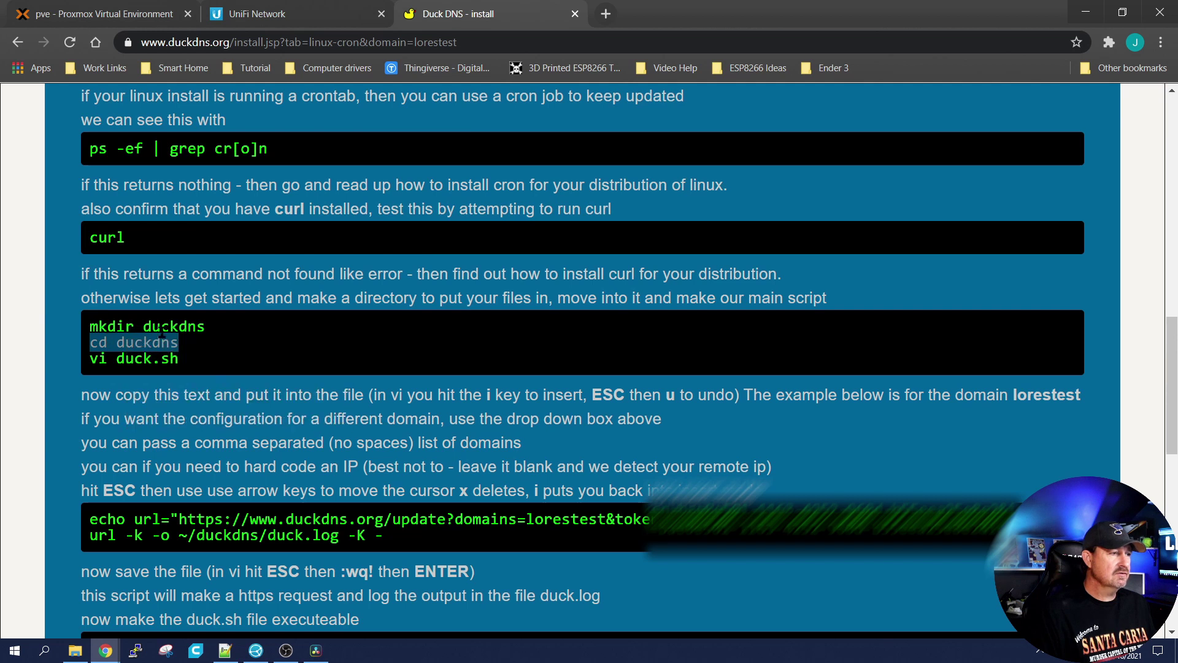
{"action": "left_click", "coordinate": [129, 15]}
{"action": "right_click", "coordinate": [740, 305]}
{"action": "left_click", "coordinate": [767, 421]}
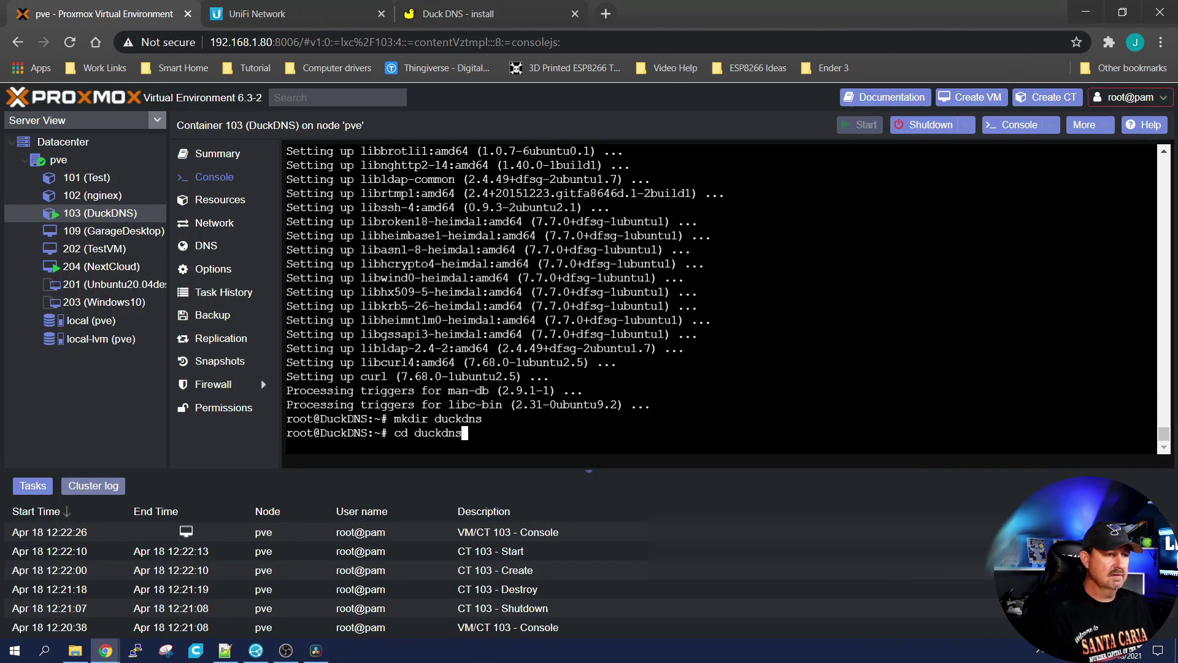
{"action": "key", "text": "Return"}
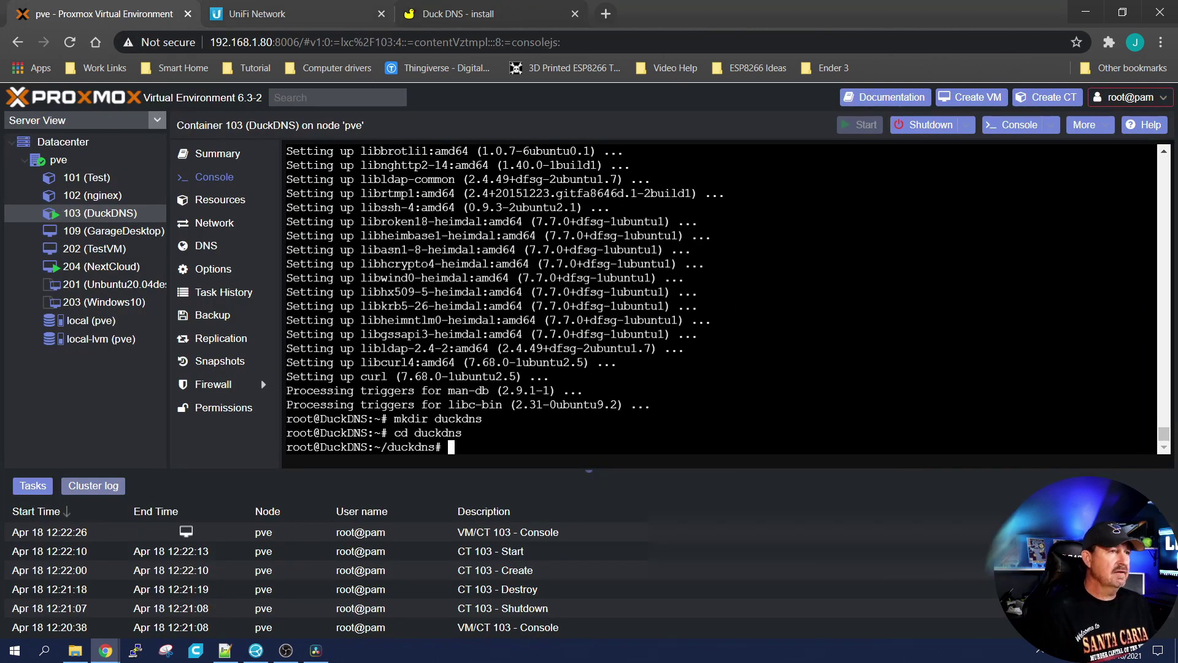
Step: Start the command nano duck.sh in the container console
{"action": "left_click", "coordinate": [477, 15]}
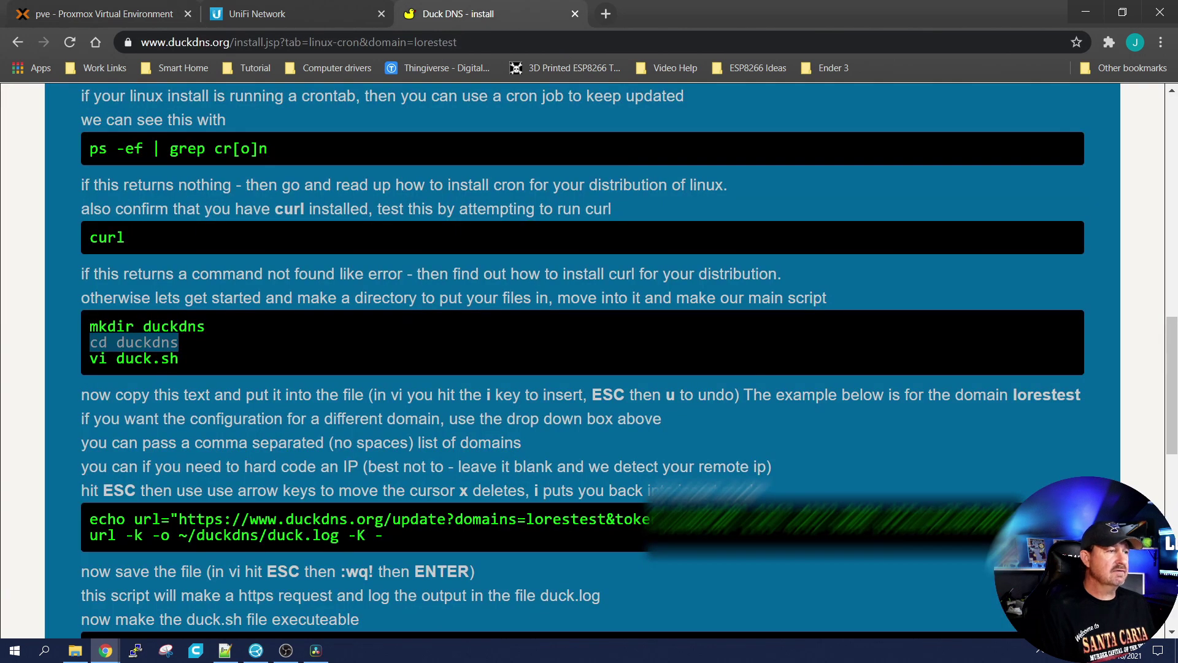
{"action": "left_click", "coordinate": [148, 347]}
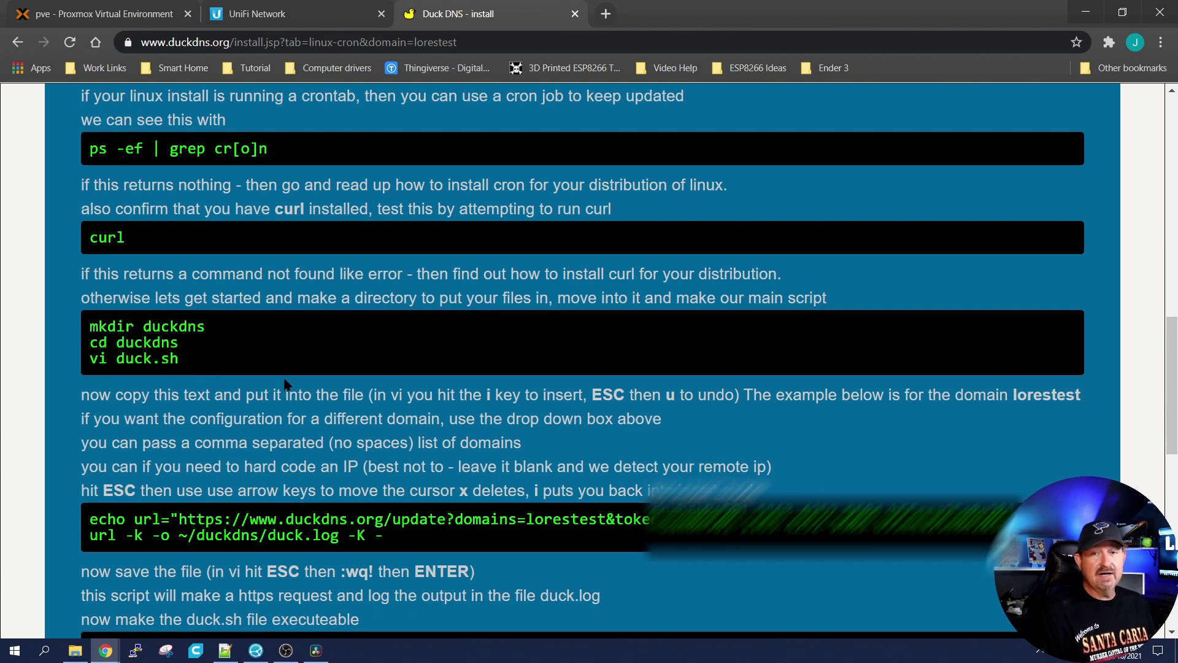
{"action": "left_click", "coordinate": [126, 15]}
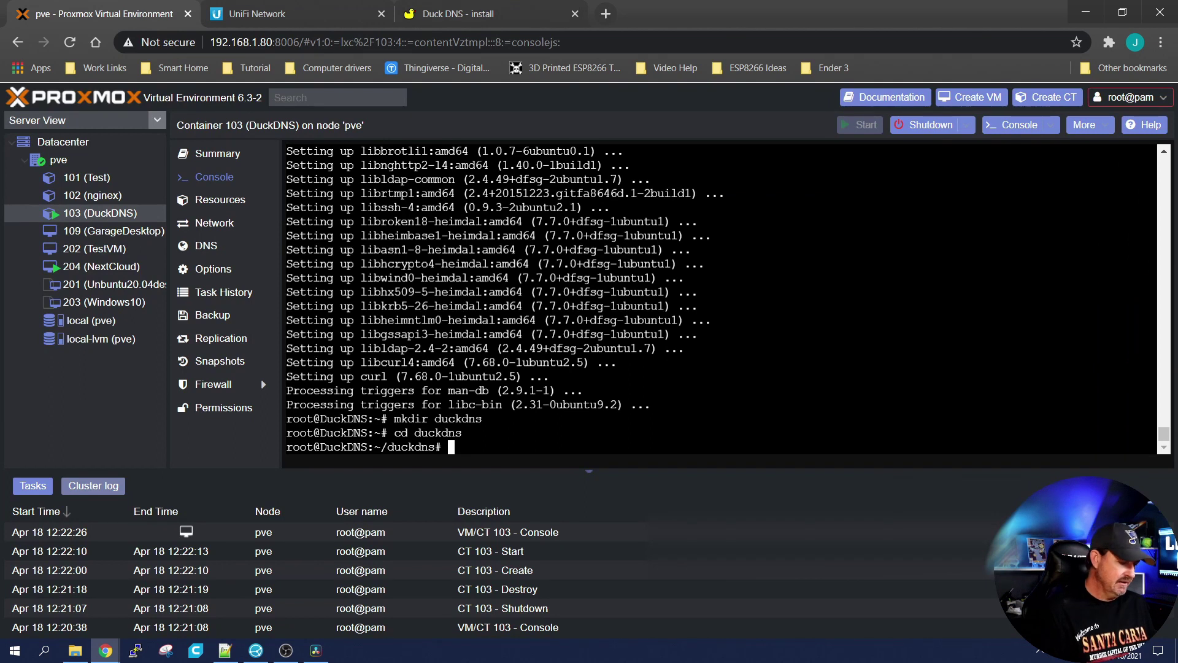
{"action": "type", "text": "nano "}
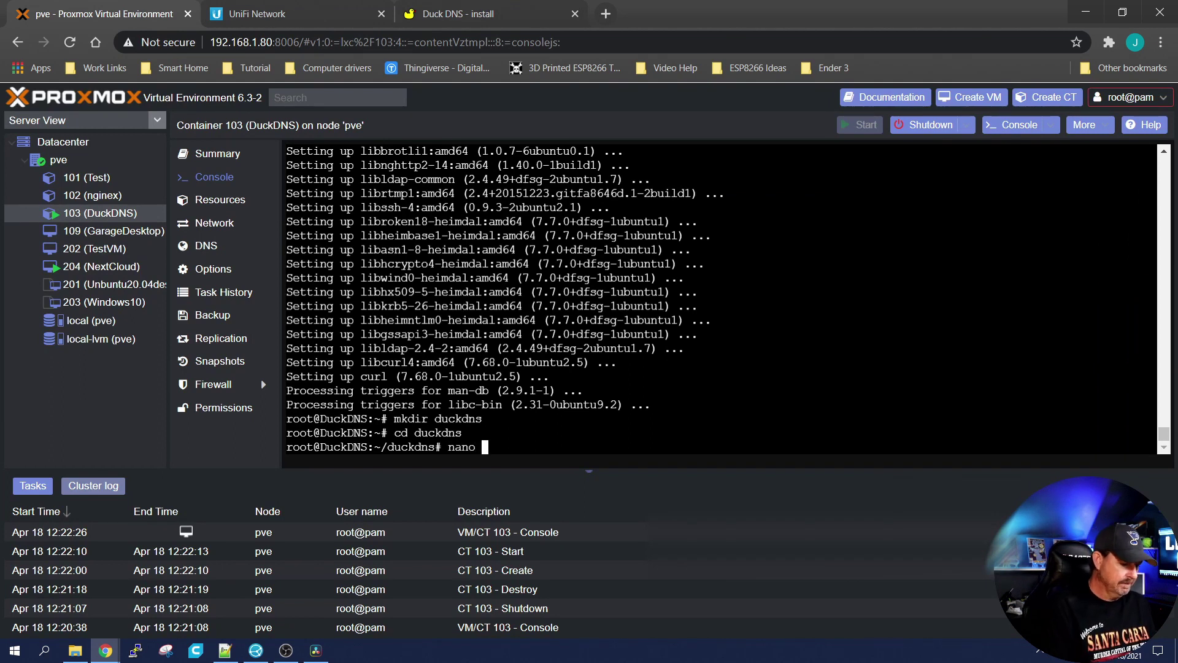
{"action": "type", "text": "duck"}
{"action": "type", "text": ".sh"}
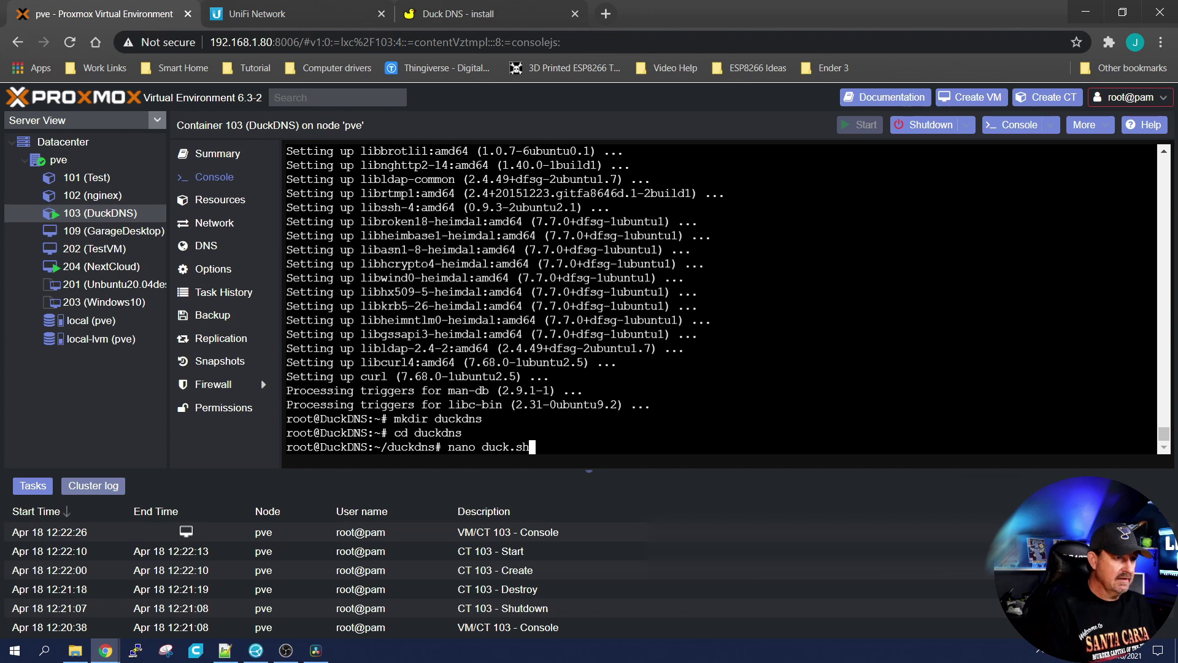
Step: Paste the Duck DNS echo/curl update command for lorestest into duck.sh
{"action": "key", "text": "Return"}
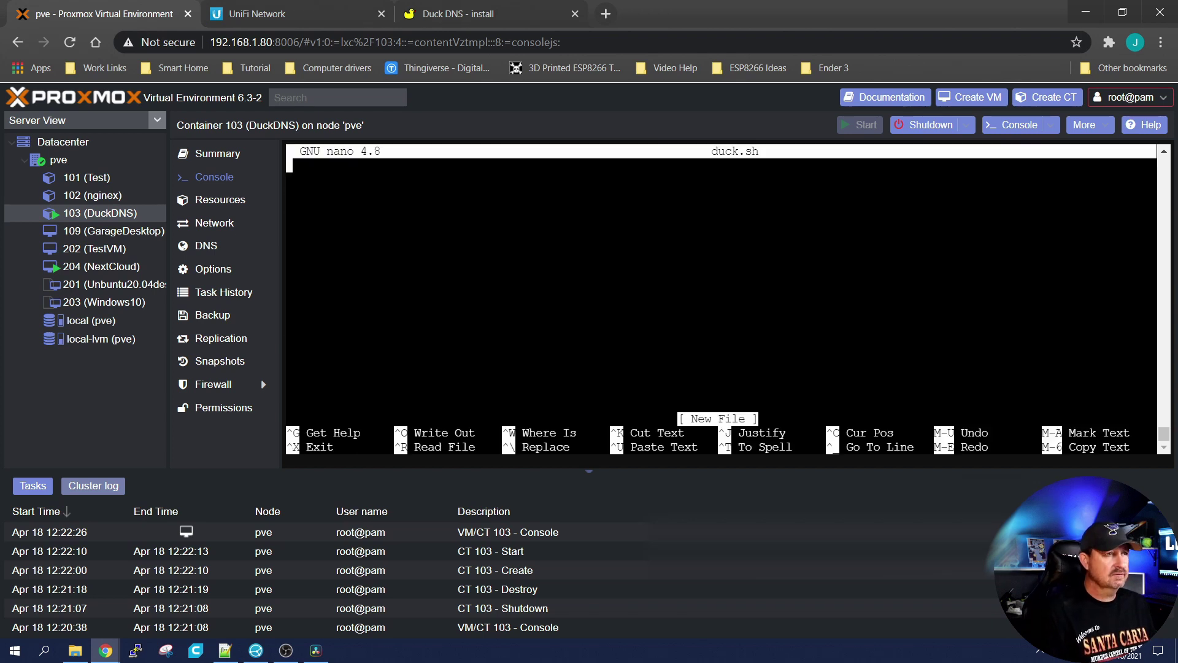
{"action": "left_click", "coordinate": [458, 13]}
{"action": "scroll", "coordinate": [184, 276], "scroll_direction": "down", "scroll_amount": 4}
{"action": "scroll", "coordinate": [250, 324], "scroll_direction": "down", "scroll_amount": 1}
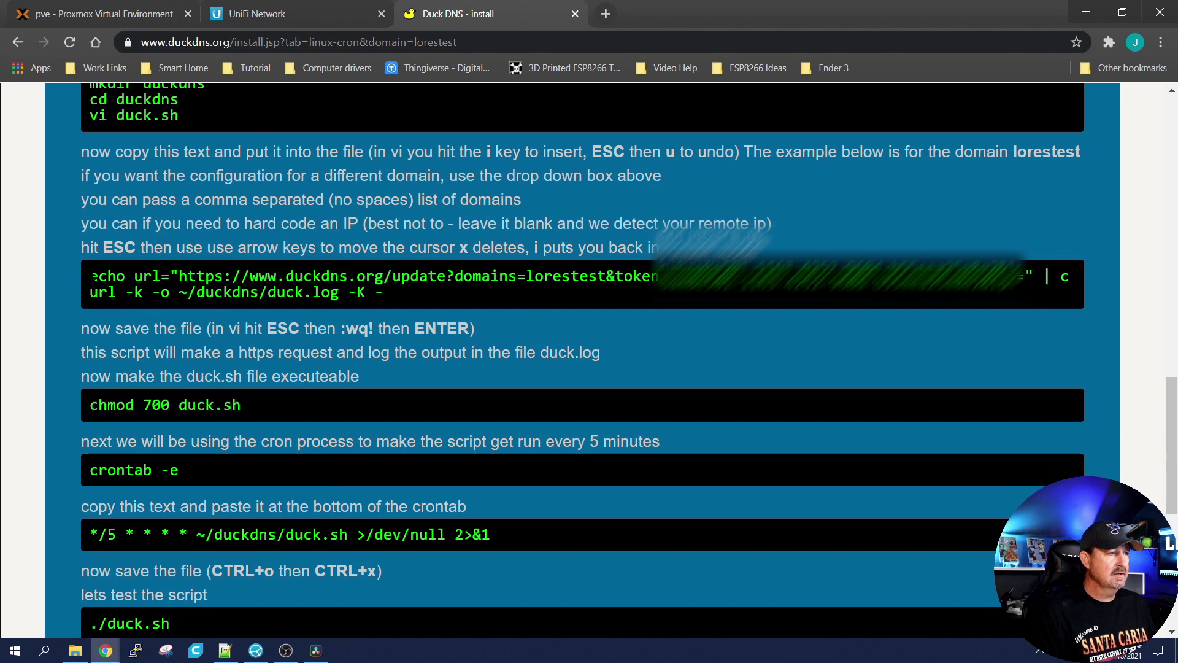
{"action": "left_click_drag", "start_coordinate": [93, 277], "coordinate": [344, 293]}
{"action": "right_click", "coordinate": [338, 292]}
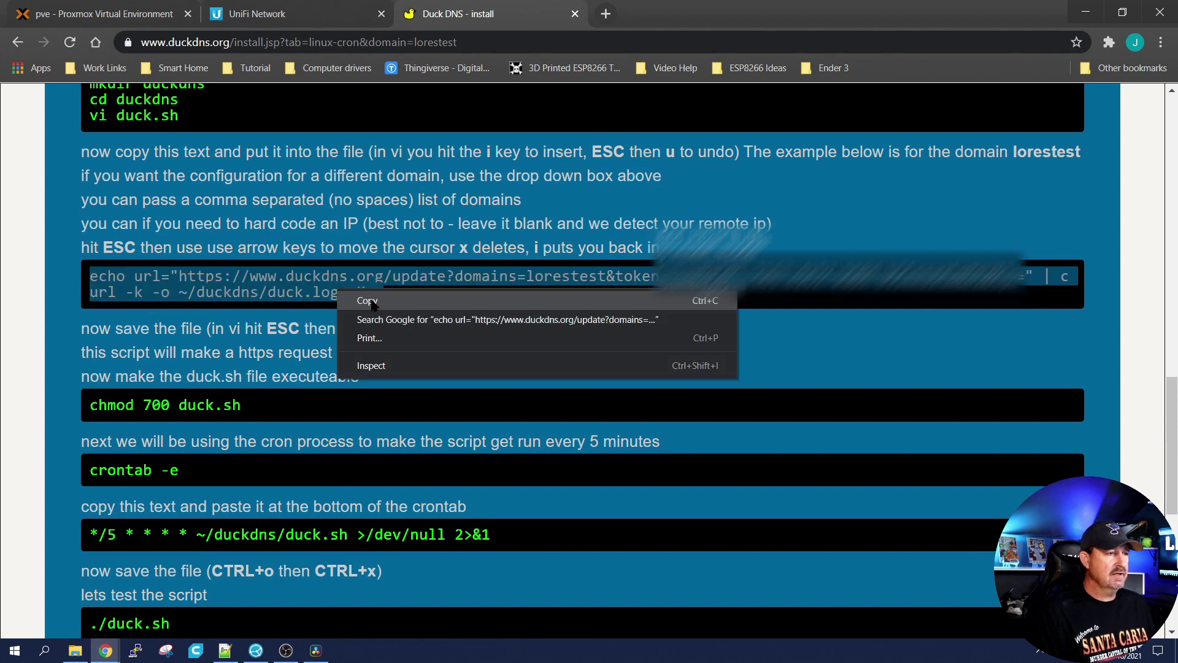
{"action": "left_click", "coordinate": [371, 302]}
{"action": "left_click", "coordinate": [104, 13]}
{"action": "right_click", "coordinate": [492, 248]}
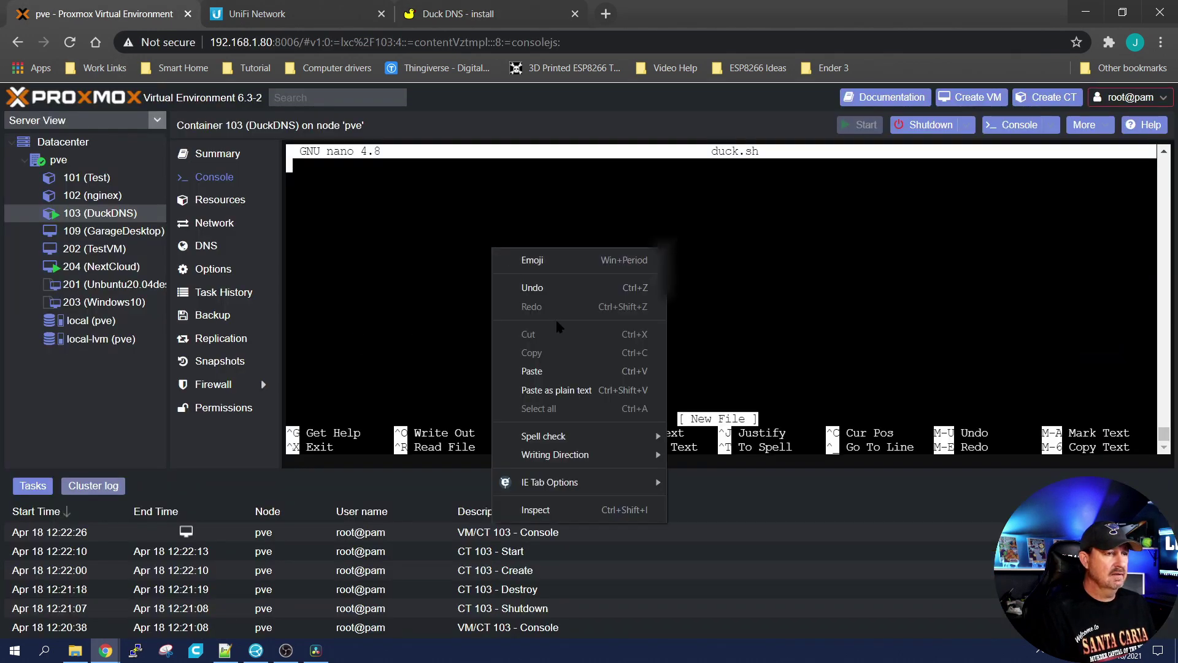
{"action": "left_click", "coordinate": [532, 371]}
Step: Adjust the domain list in the pasted URL, then save duck.sh
{"action": "key", "text": "Left"}
{"action": "key", "text": "Left"}
{"action": "key", "text": "Left"}
{"action": "key", "text": "Left"}
{"action": "key", "text": "Left"}
{"action": "key", "text": "Left"}
{"action": "key", "text": "Left"}
{"action": "key", "text": "Left"}
{"action": "key", "text": "Left"}
{"action": "key", "text": "Left"}
{"action": "key", "text": "Left"}
{"action": "key", "text": "Left"}
{"action": "key", "text": "Left"}
{"action": "key", "text": "Left"}
{"action": "key", "text": "Left"}
{"action": "key", "text": "Left"}
{"action": "key", "text": "Left"}
{"action": "key", "text": "Left"}
{"action": "key", "text": "Left"}
{"action": "key", "text": "Left"}
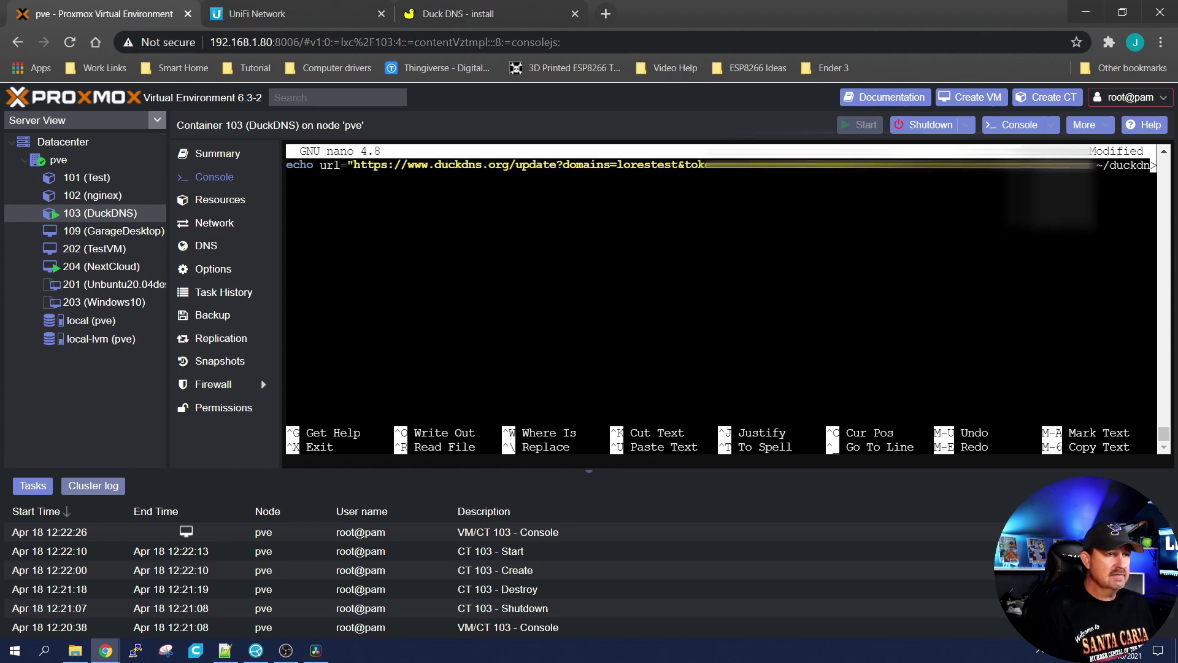
{"action": "key", "text": "Left"}
{"action": "key", "text": "Left"}
{"action": "key", "text": "Left"}
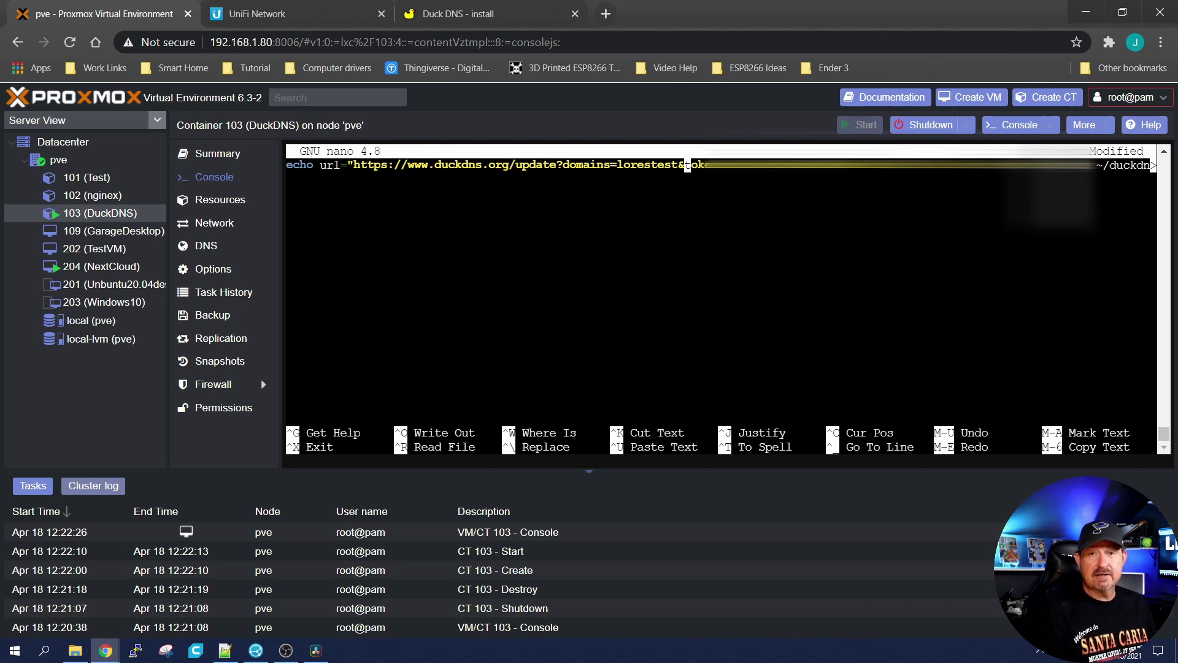
{"action": "key", "text": "Left"}
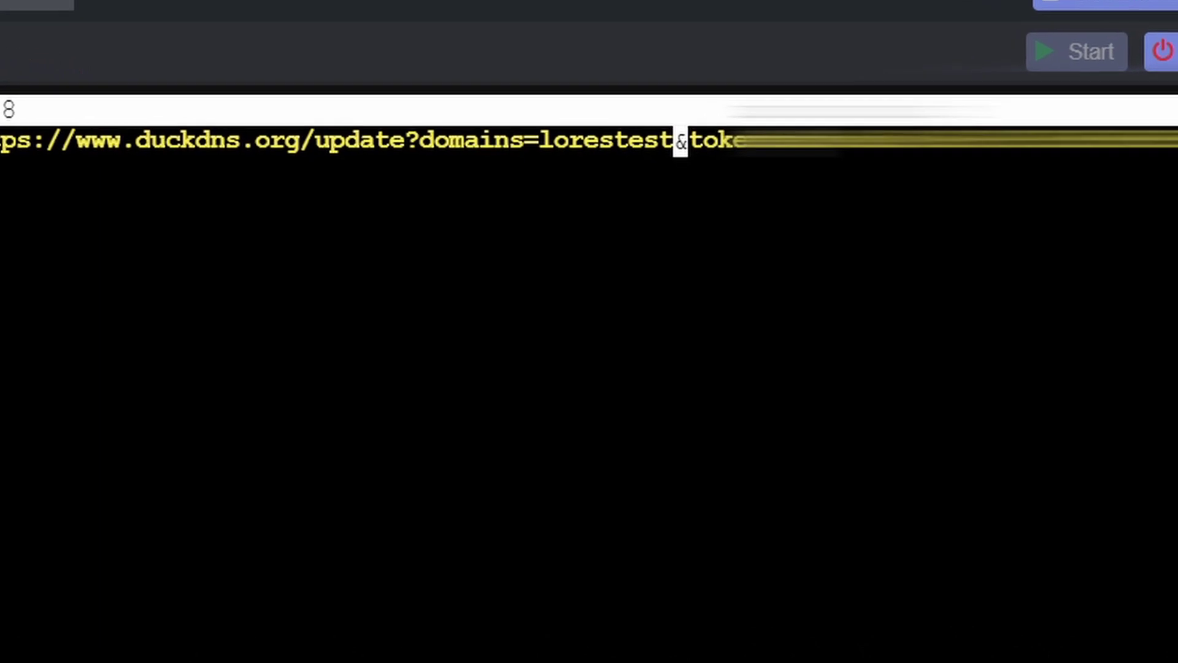
{"action": "type", "text": ",lorestest1"}
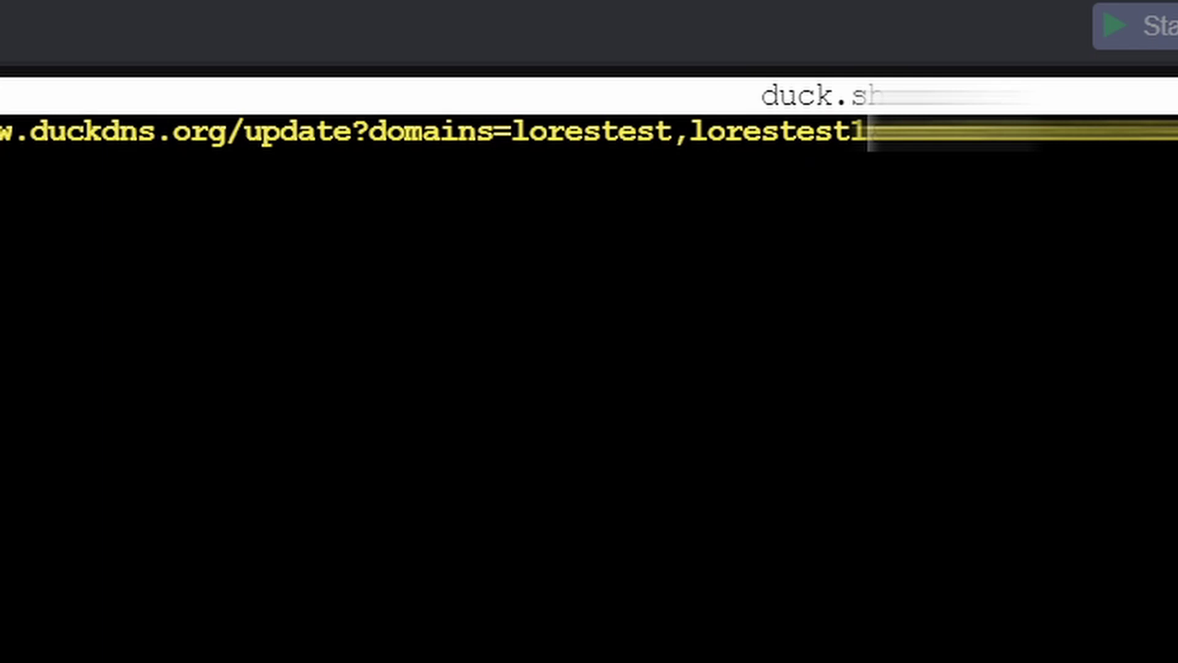
{"action": "key", "text": "BackSpace"}
{"action": "key", "text": "BackSpace"}
{"action": "key", "text": "BackSpace"}
{"action": "key", "text": "BackSpace"}
{"action": "key", "text": "BackSpace"}
{"action": "key", "text": "BackSpace"}
{"action": "key", "text": "BackSpace"}
{"action": "key", "text": "BackSpace"}
{"action": "key", "text": "BackSpace"}
{"action": "key", "text": "BackSpace"}
{"action": "key", "text": "BackSpace"}
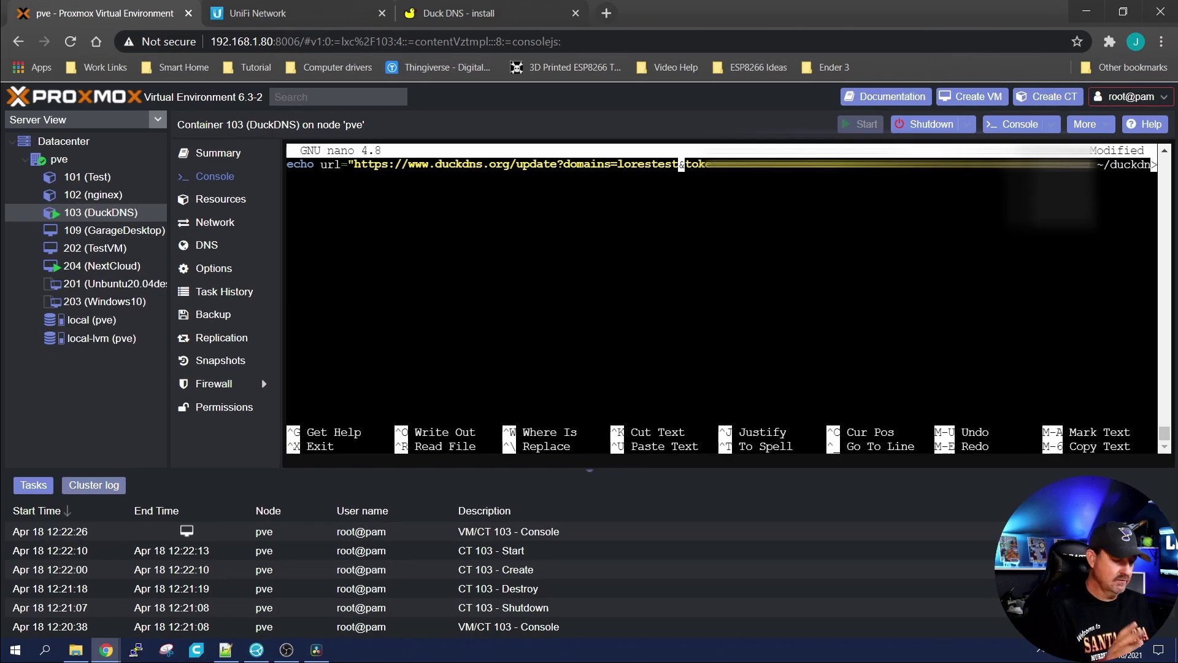
{"action": "key", "text": "ctrl+x"}
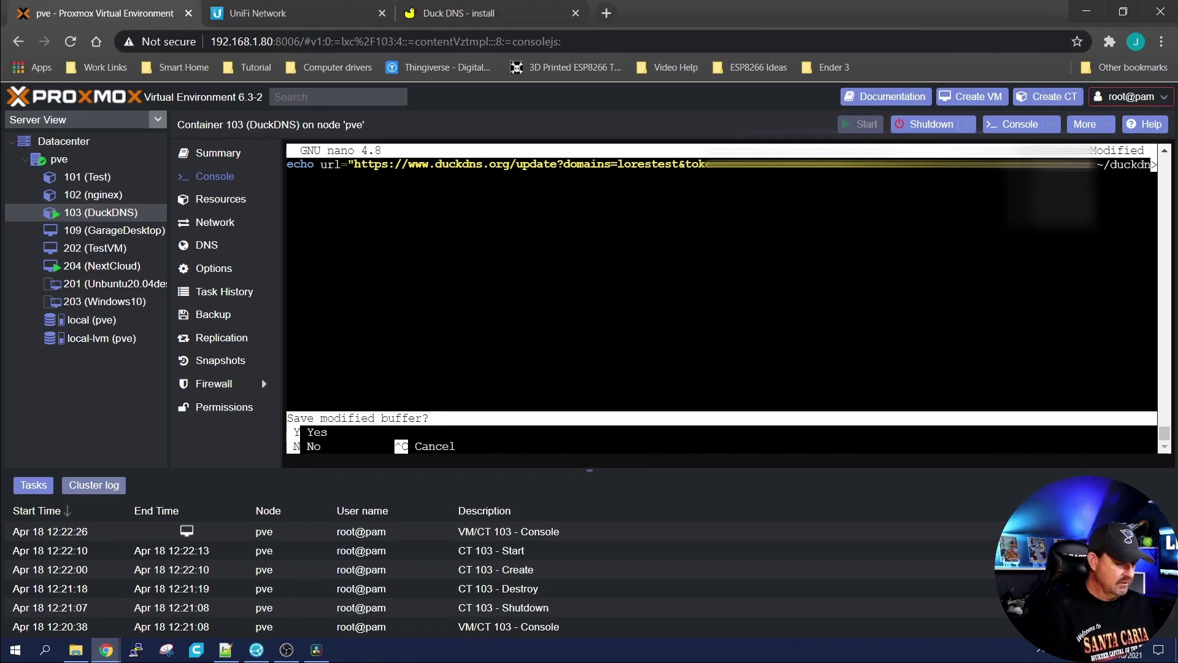
{"action": "key", "text": "y"}
{"action": "key", "text": "Return"}
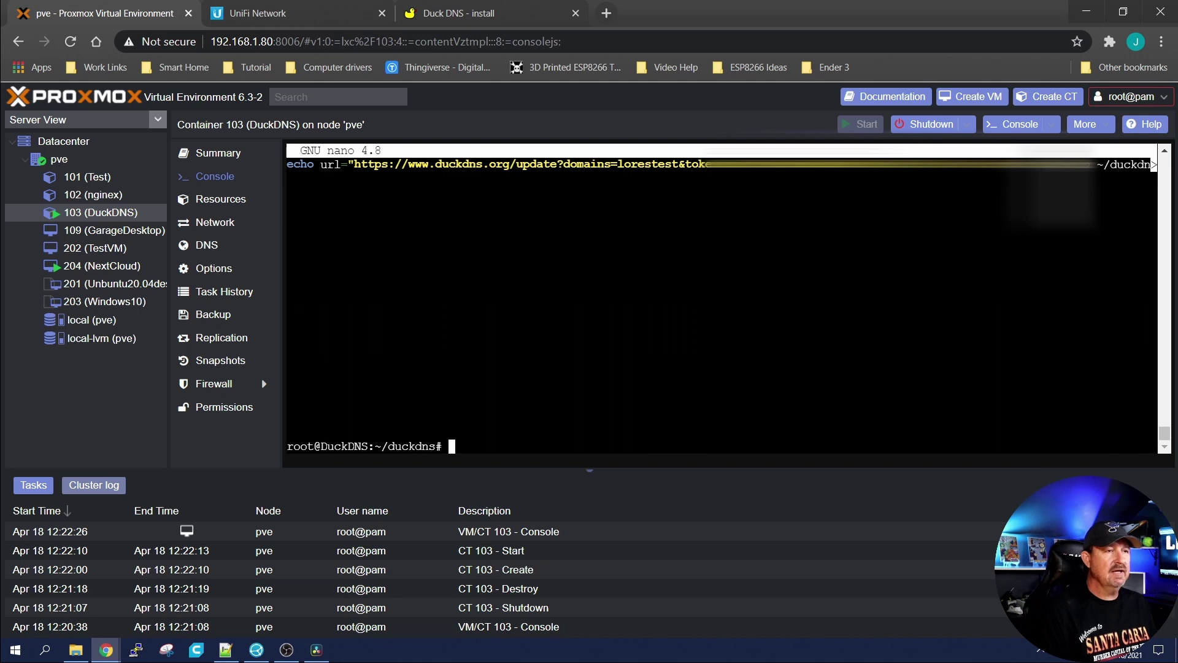
{"action": "left_click", "coordinate": [495, 6]}
Step: Make duck.sh executable by running chmod 700 duck.sh copied from the guide
{"action": "scroll", "coordinate": [245, 345], "scroll_direction": "down", "scroll_amount": 3}
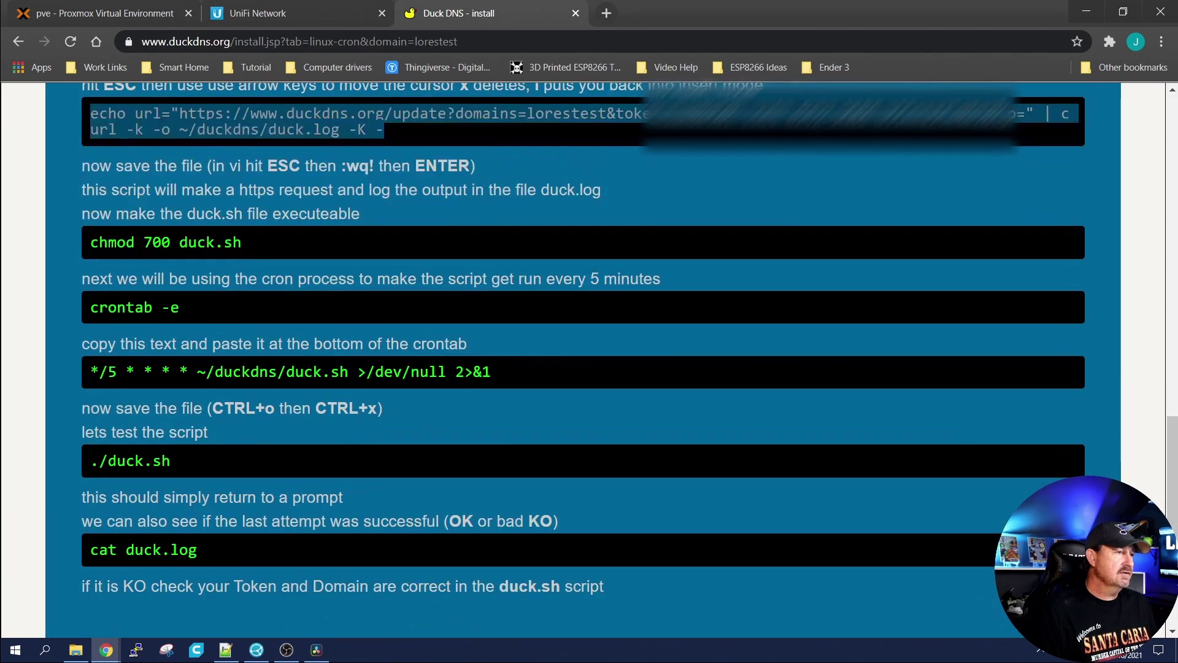
{"action": "left_click_drag", "start_coordinate": [243, 242], "coordinate": [90, 243]}
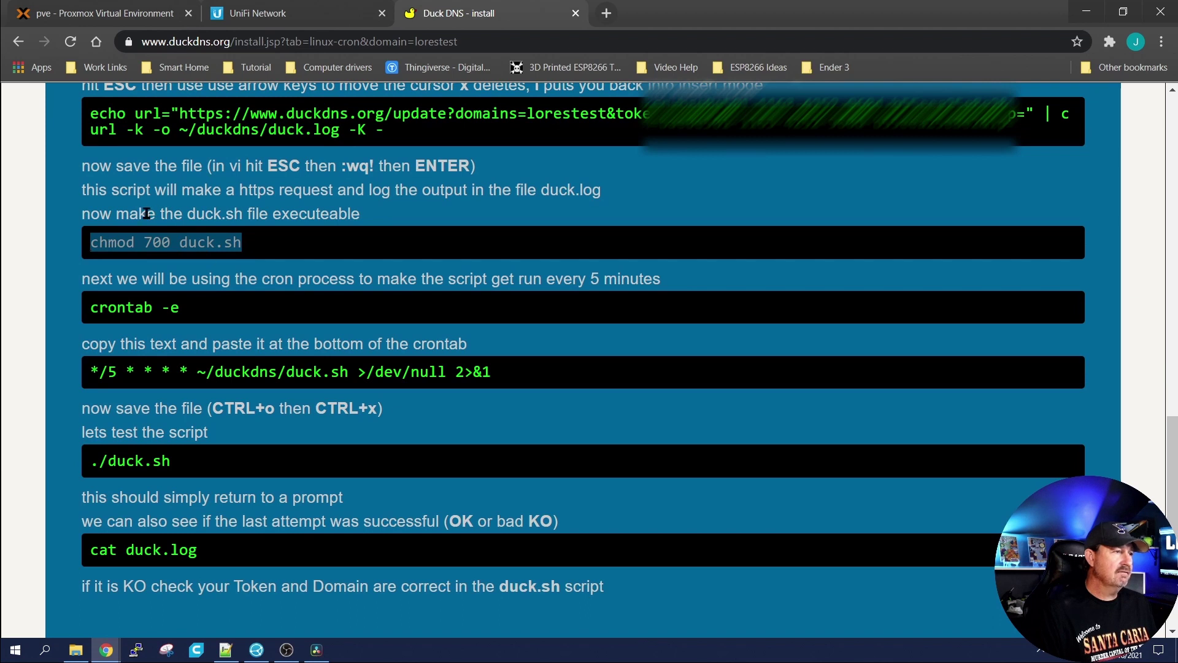
{"action": "right_click", "coordinate": [179, 239]}
{"action": "left_click", "coordinate": [212, 247]}
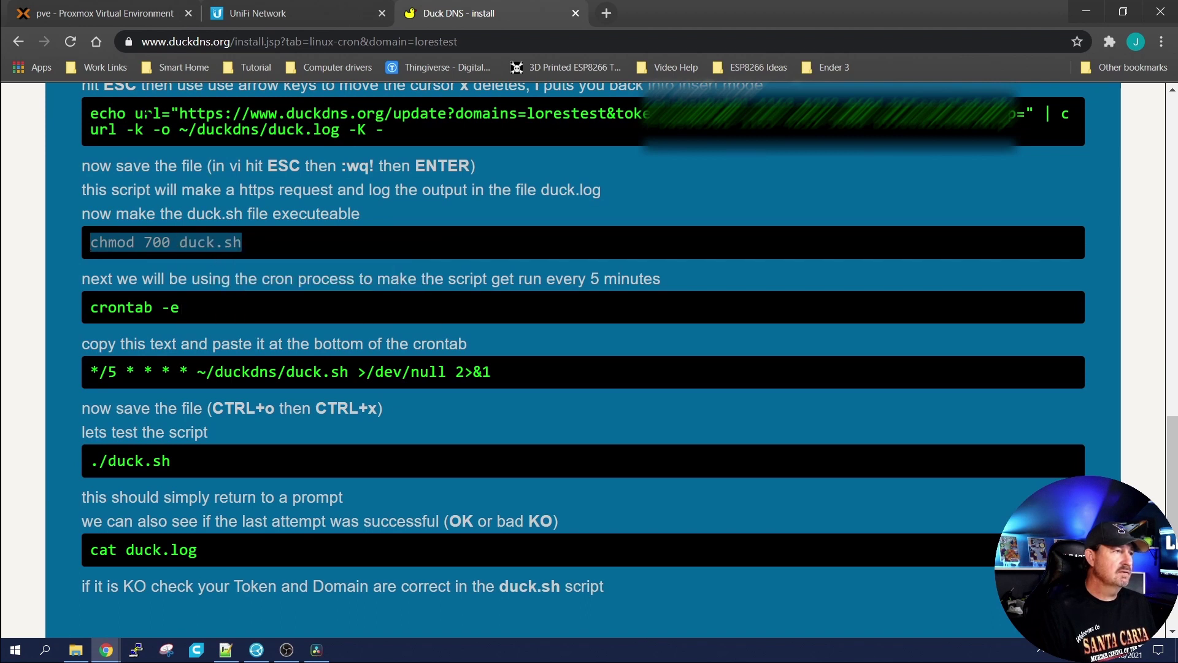
{"action": "left_click", "coordinate": [98, 13]}
{"action": "right_click", "coordinate": [421, 257]}
{"action": "left_click", "coordinate": [473, 365]}
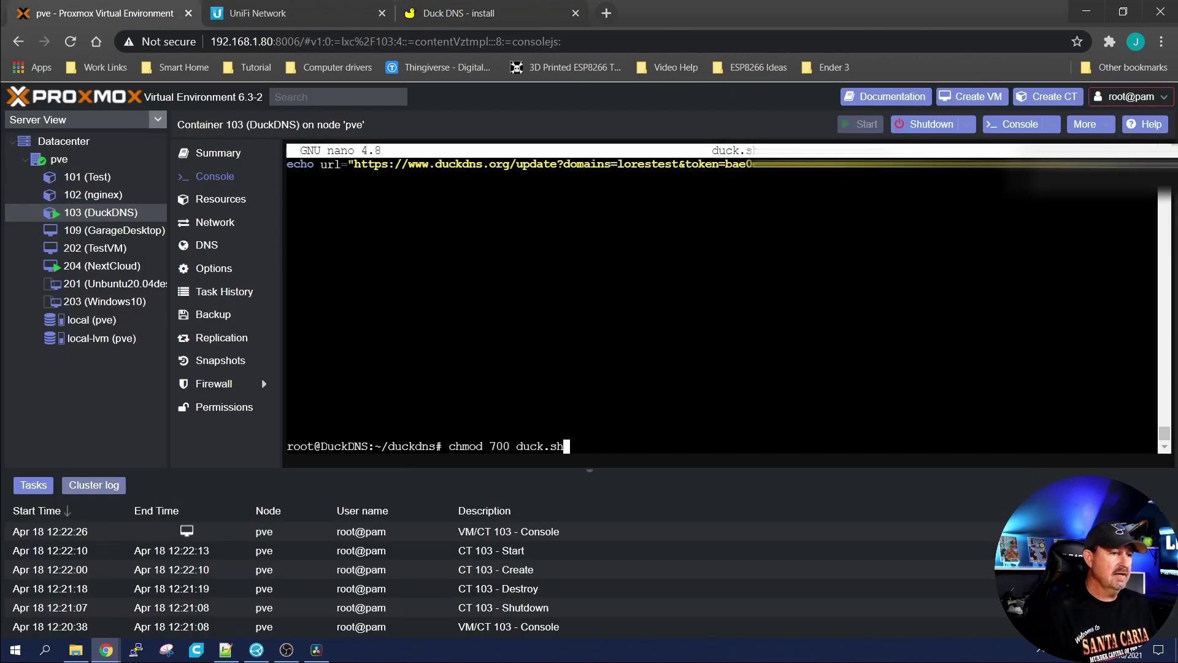
{"action": "key", "text": "Return"}
Step: Select the crontab -e command in the Duck DNS guide
{"action": "left_click", "coordinate": [442, 13]}
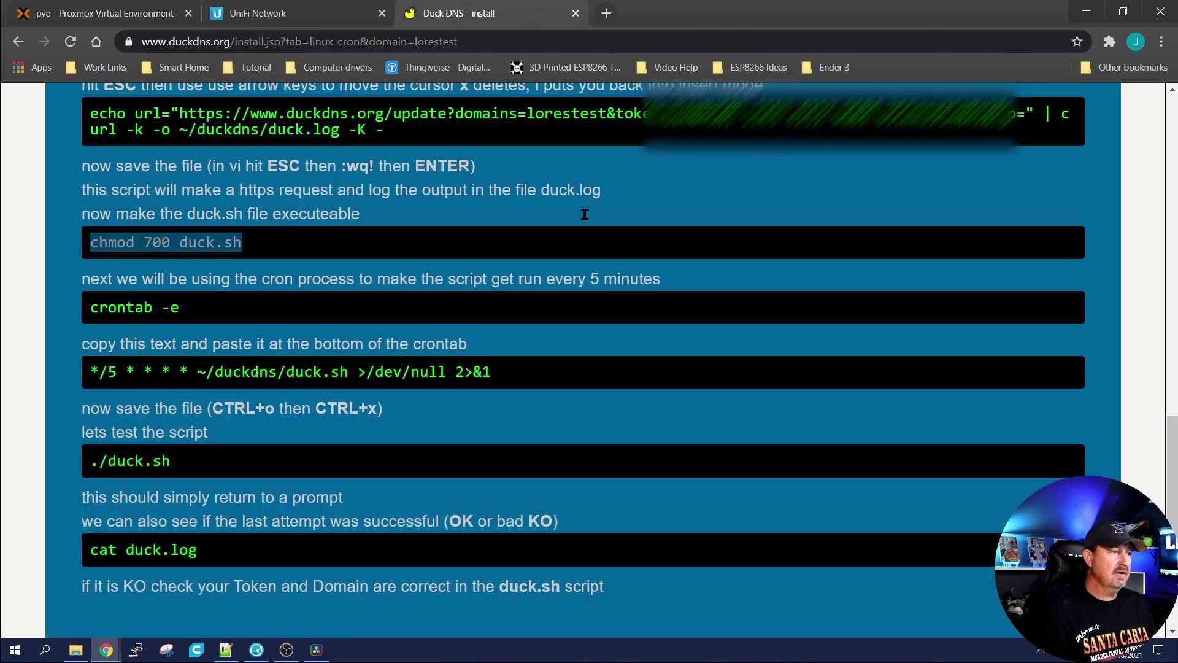
{"action": "scroll", "coordinate": [225, 177], "scroll_direction": "down", "scroll_amount": 5}
{"action": "left_click_drag", "start_coordinate": [184, 146], "coordinate": [87, 146]}
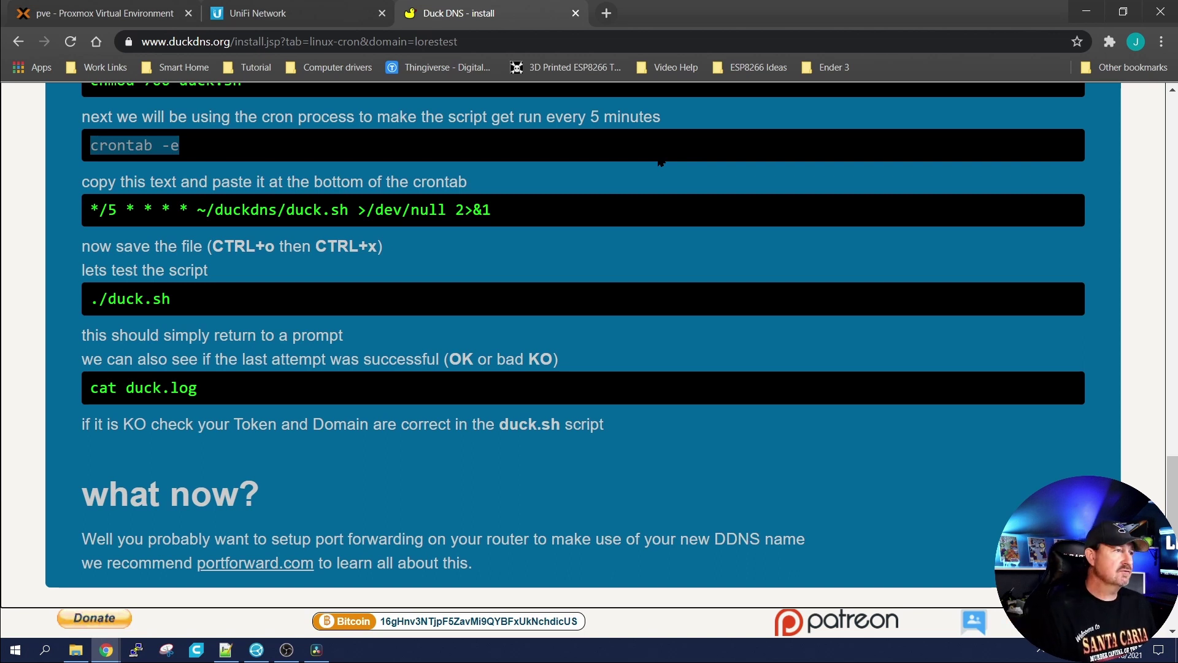
{"action": "left_click", "coordinate": [104, 13]}
{"action": "right_click", "coordinate": [444, 218]}
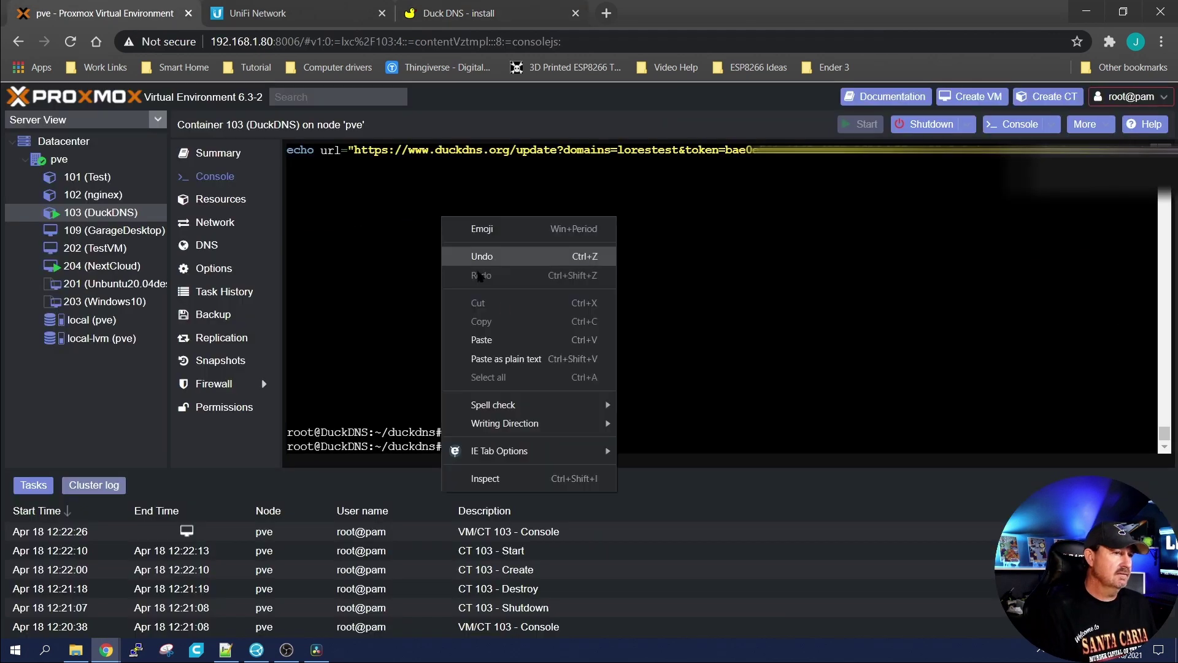
{"action": "left_click", "coordinate": [482, 340]}
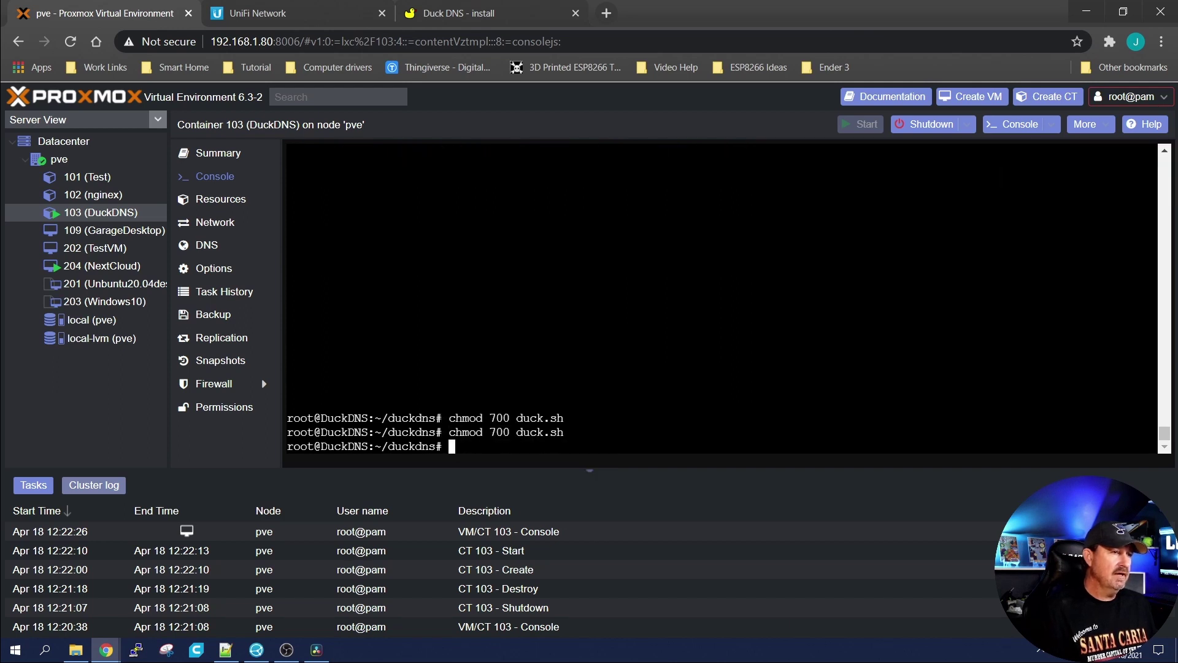
{"action": "left_click", "coordinate": [459, 13]}
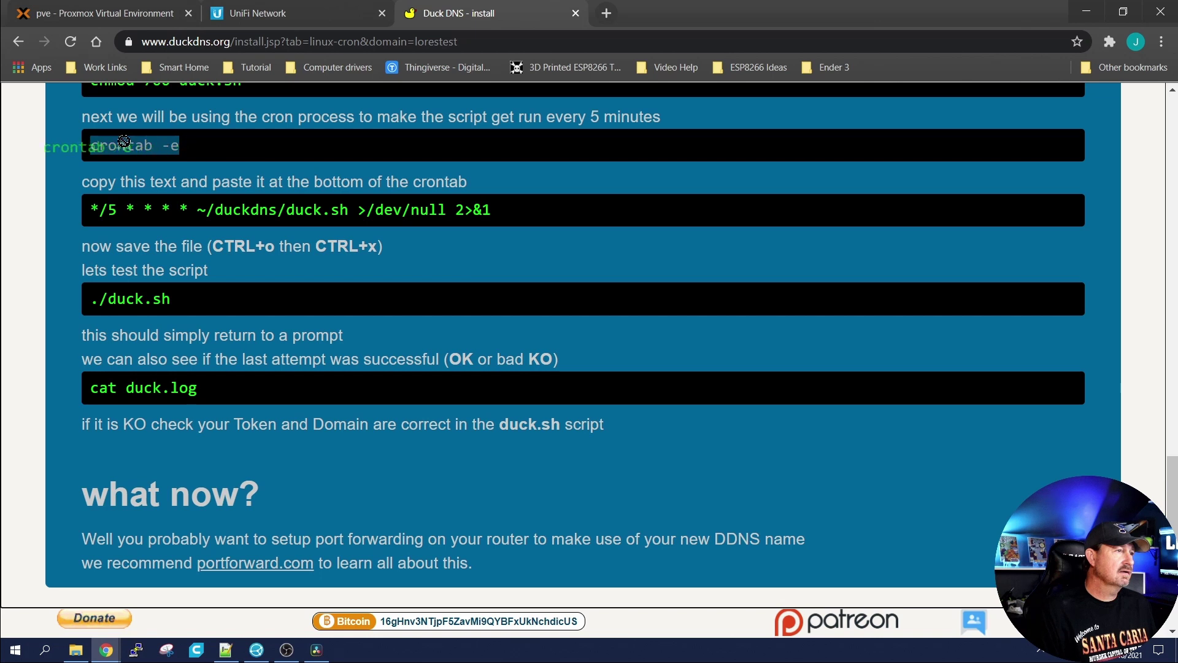
Step: Run crontab -e, choose nano (1) as editor and go to the last line
{"action": "right_click", "coordinate": [163, 149]}
{"action": "left_click", "coordinate": [180, 157]}
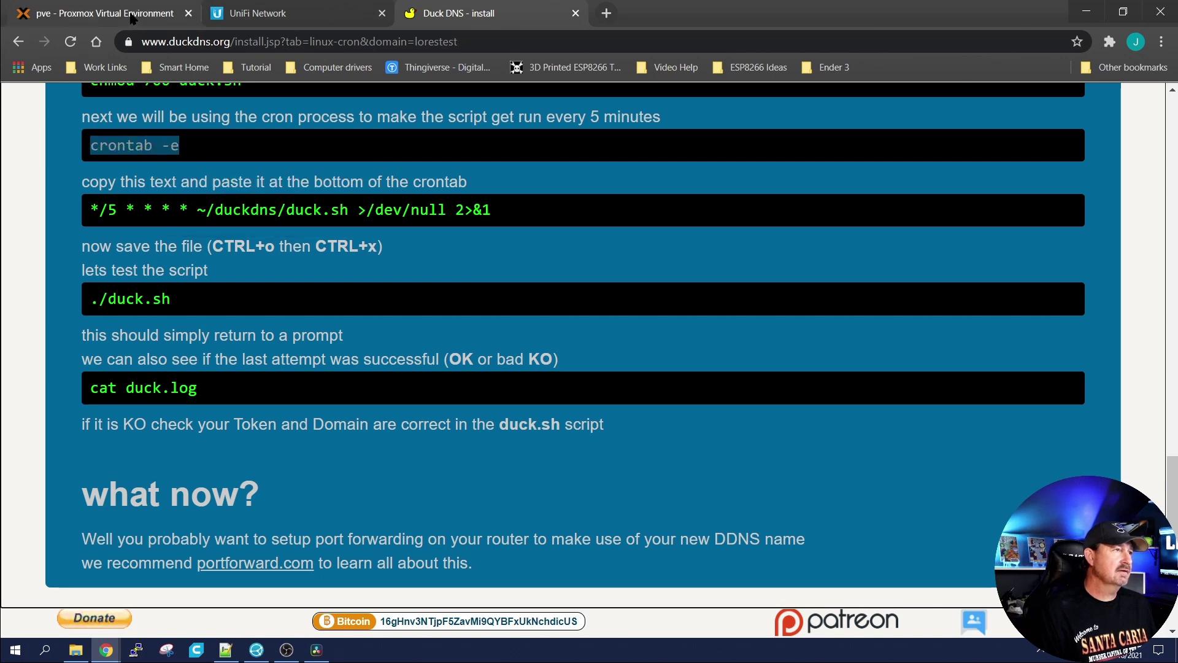
{"action": "left_click", "coordinate": [104, 13]}
{"action": "right_click", "coordinate": [477, 296]}
{"action": "left_click", "coordinate": [524, 417]}
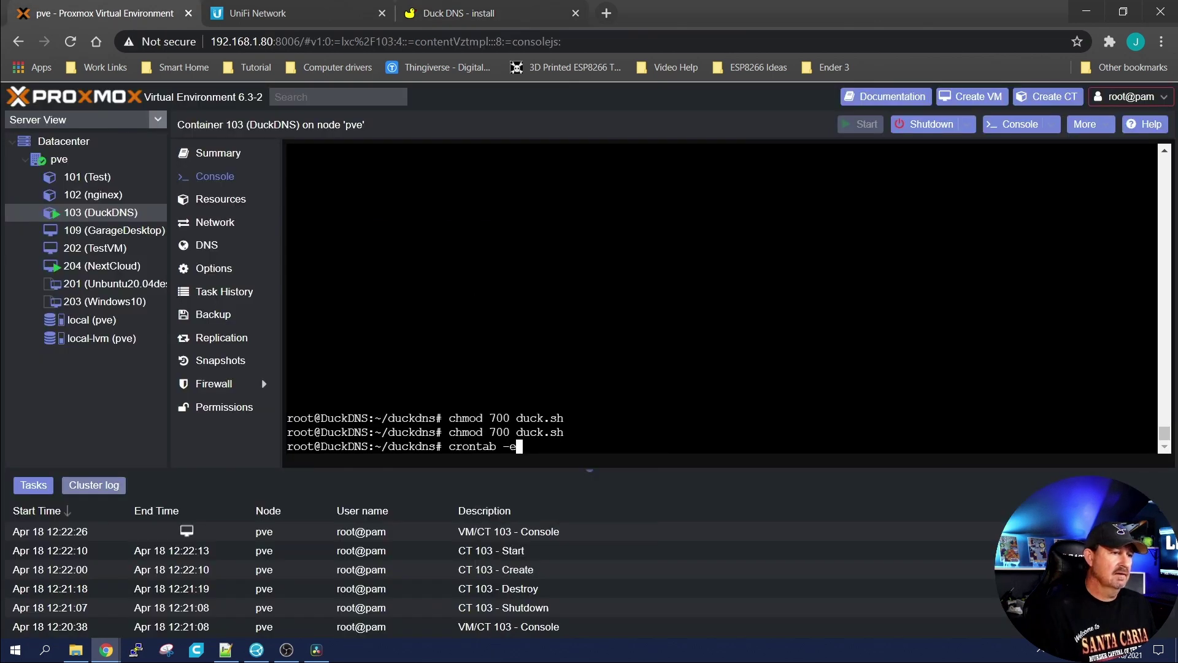
{"action": "key", "text": "Return"}
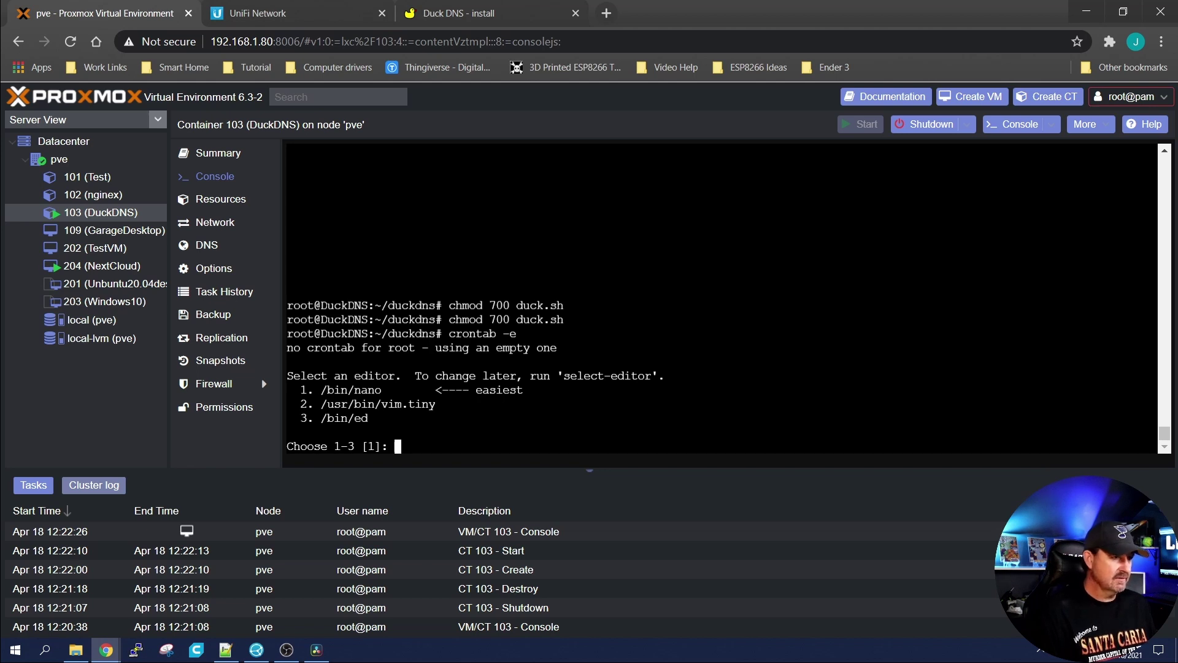
{"action": "type", "text": "1"}
{"action": "key", "text": "Return"}
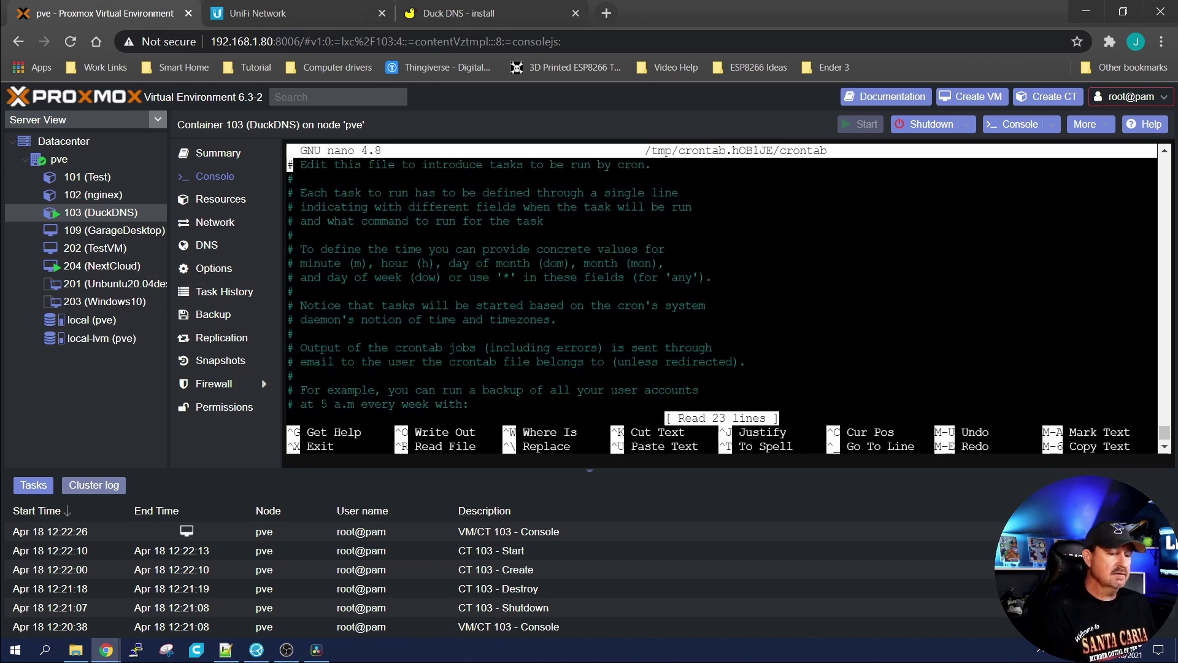
{"action": "key", "text": "Down"}
{"action": "key", "text": "Down"}
{"action": "key", "text": "Down"}
{"action": "key", "text": "Down"}
{"action": "key", "text": "Down"}
{"action": "key", "text": "Down"}
{"action": "key", "text": "Down"}
{"action": "key", "text": "Down"}
{"action": "key", "text": "Down"}
{"action": "key", "text": "Down"}
{"action": "key", "text": "Down"}
{"action": "key", "text": "Down"}
{"action": "key", "text": "Down"}
{"action": "key", "text": "Down"}
{"action": "key", "text": "Down"}
{"action": "key", "text": "Down"}
{"action": "key", "text": "Down"}
{"action": "key", "text": "Down"}
{"action": "key", "text": "Down"}
{"action": "key", "text": "Down"}
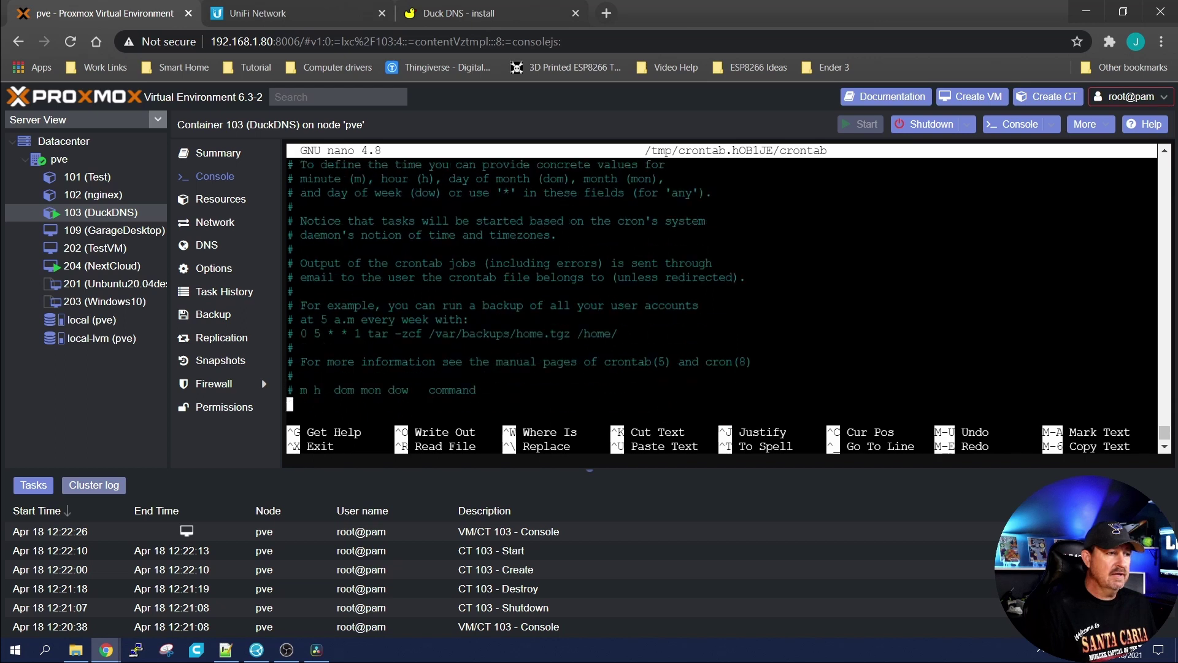
Step: Add the */5 duck.sh cron line from Duck DNS and save the crontab
{"action": "left_click", "coordinate": [466, 13]}
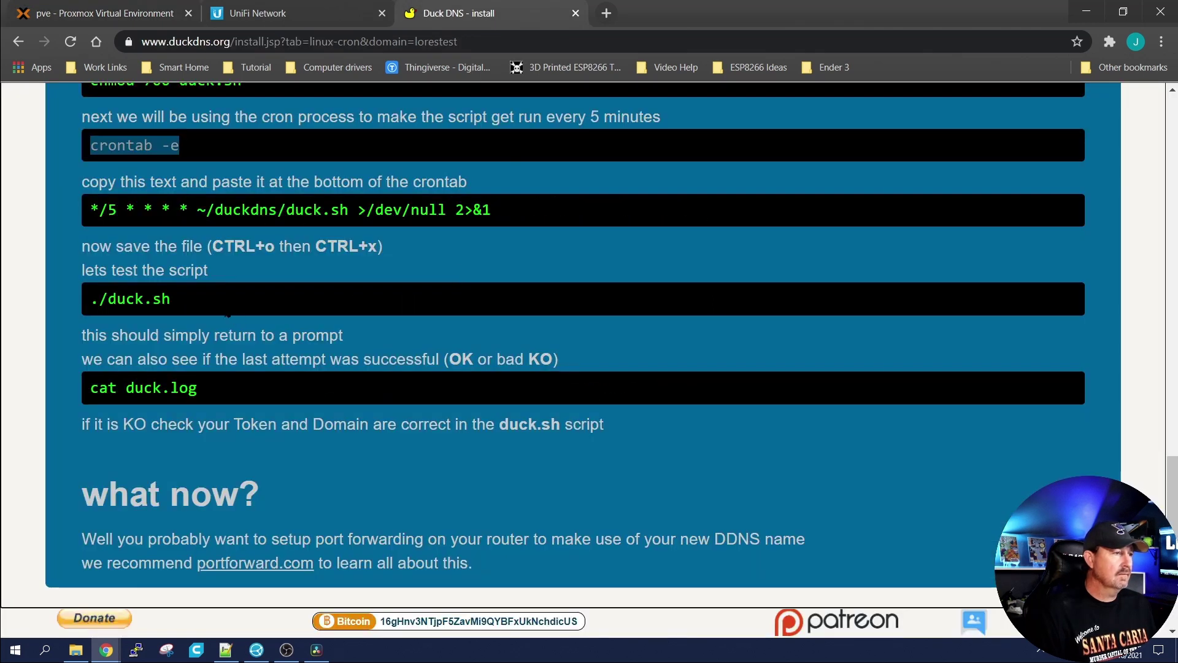
{"action": "left_click_drag", "start_coordinate": [491, 210], "coordinate": [98, 209]}
{"action": "right_click", "coordinate": [98, 208]}
{"action": "left_click", "coordinate": [131, 217]}
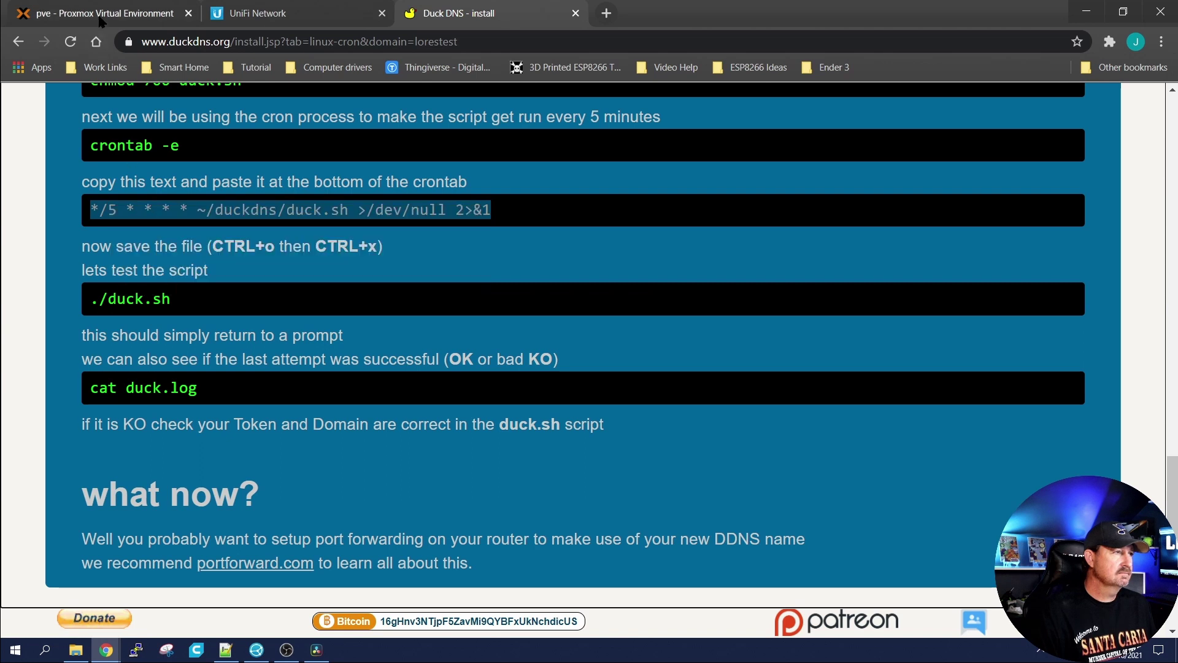
{"action": "left_click", "coordinate": [105, 13]}
{"action": "right_click", "coordinate": [515, 359]}
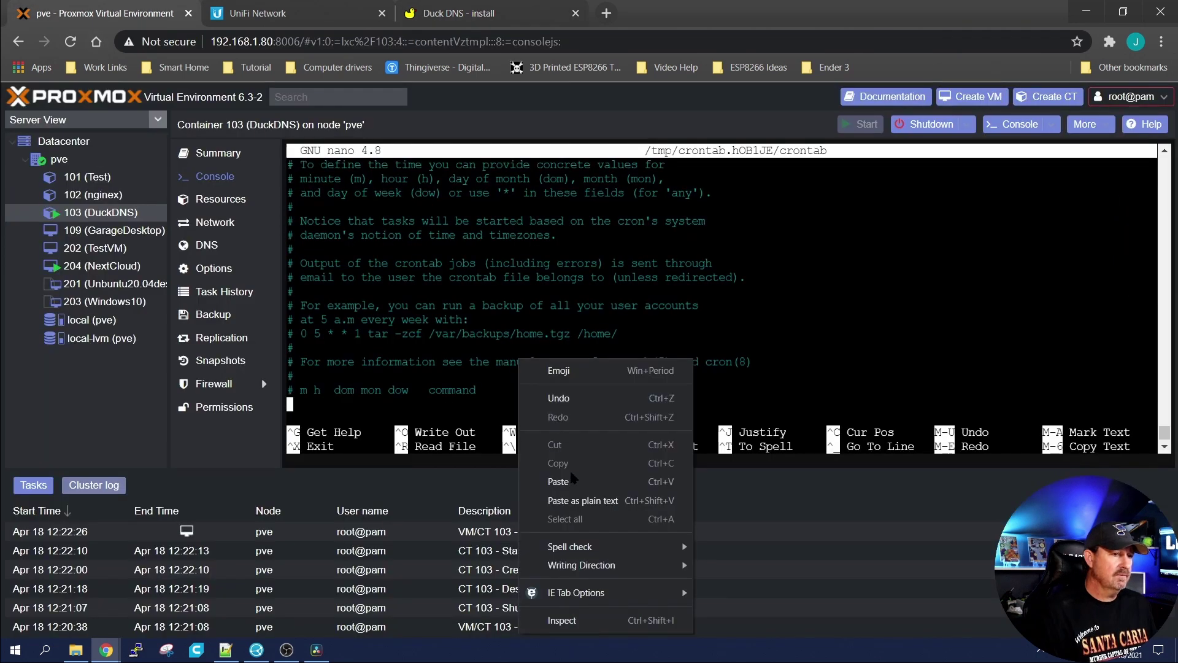
{"action": "left_click", "coordinate": [553, 481]}
{"action": "key", "text": "ctrl+x"}
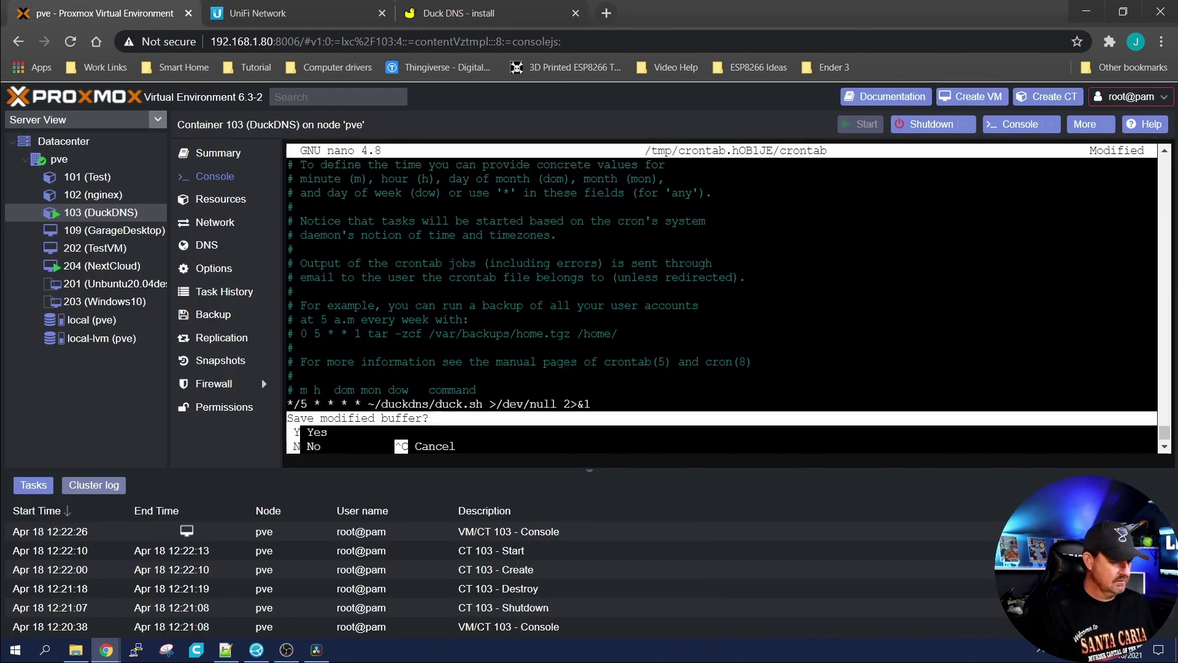
{"action": "key", "text": "y"}
{"action": "key", "text": "Return"}
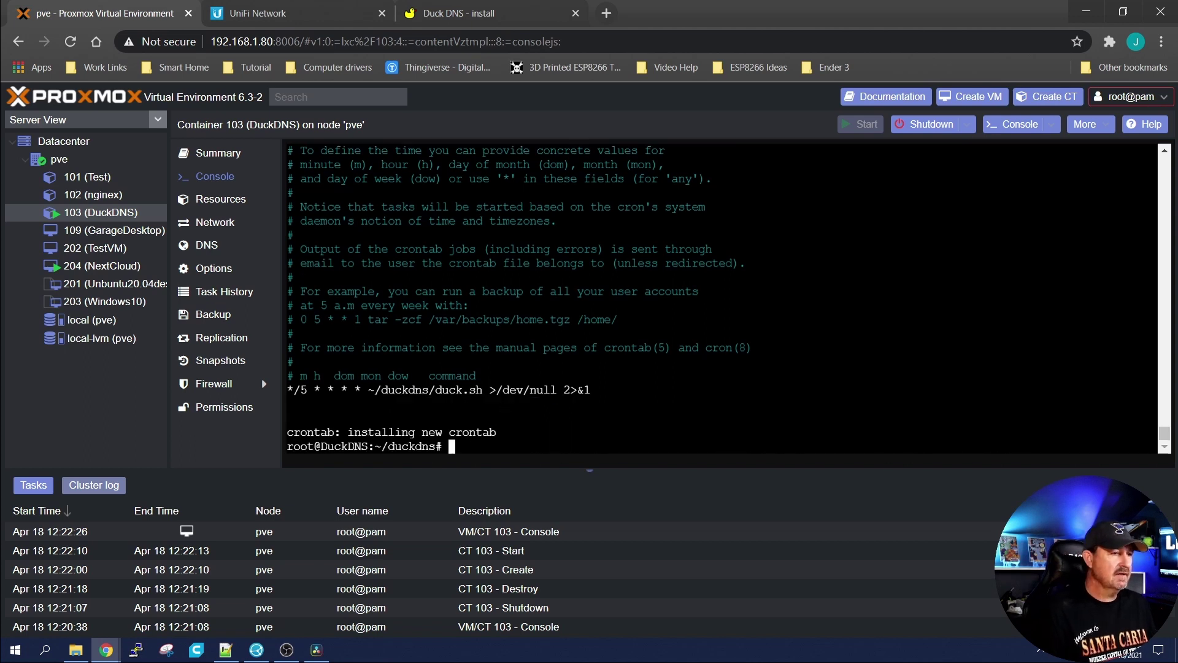
{"action": "left_click", "coordinate": [447, 15]}
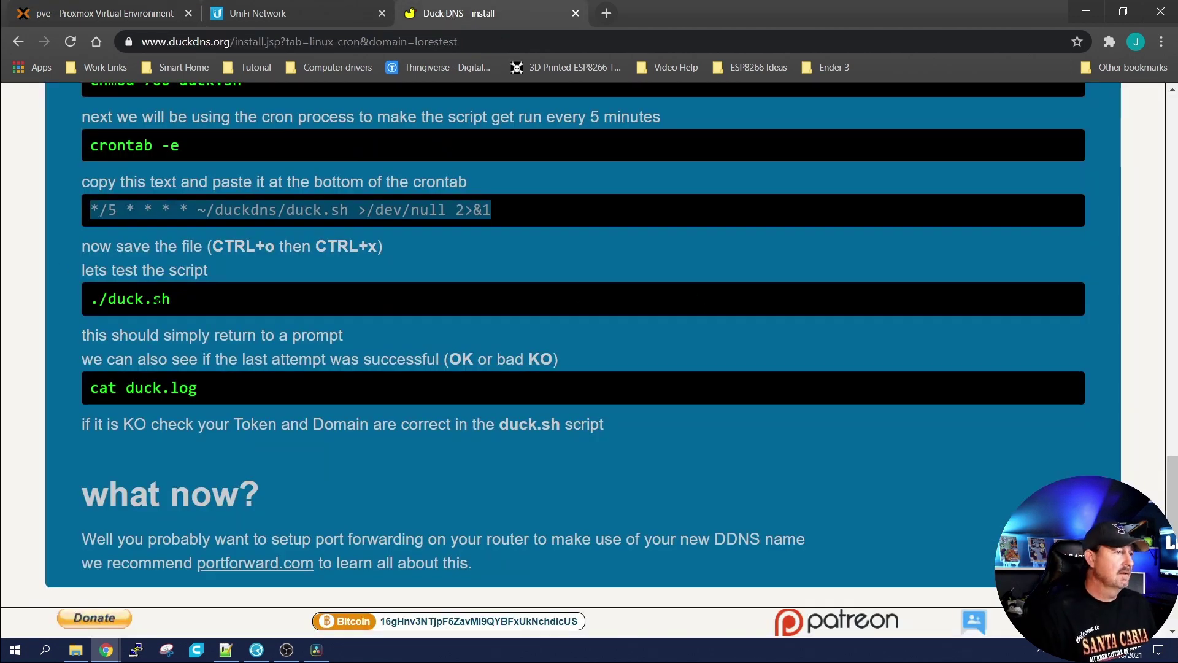
Step: Copy the ./duck.sh test command from the Duck DNS guide to run in the console
{"action": "left_click_drag", "start_coordinate": [170, 299], "coordinate": [90, 83]}
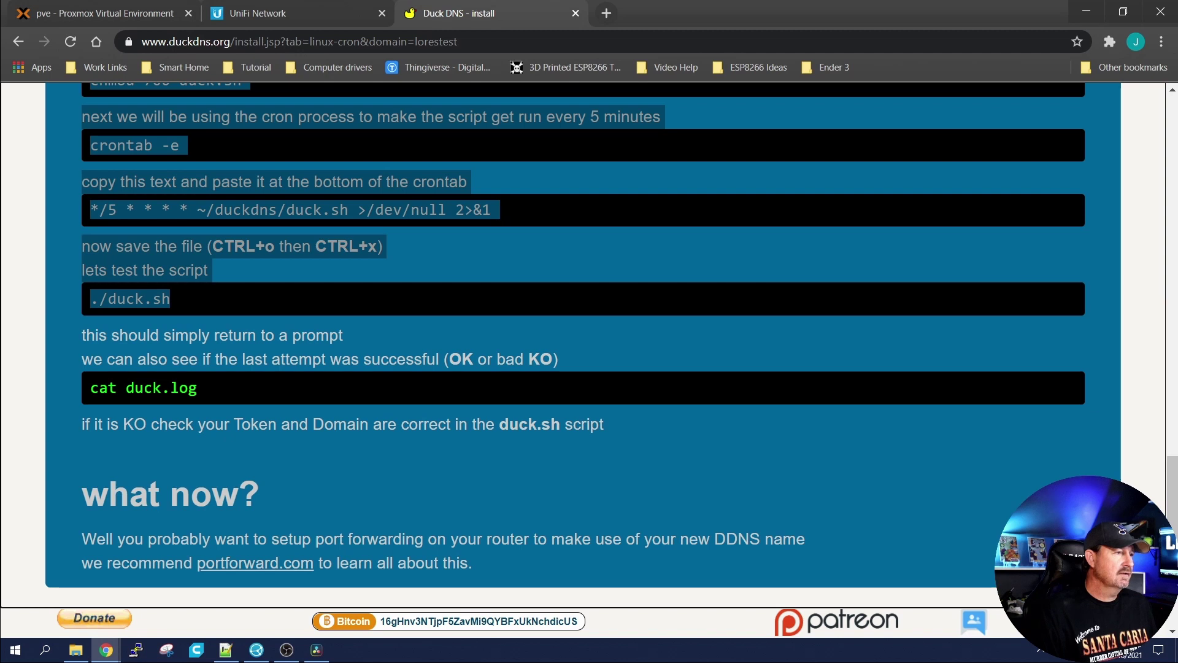
{"action": "left_click", "coordinate": [194, 367]}
{"action": "left_click_drag", "start_coordinate": [172, 299], "coordinate": [91, 299]}
{"action": "right_click", "coordinate": [118, 300]}
{"action": "left_click", "coordinate": [165, 310]}
{"action": "left_click", "coordinate": [104, 13]}
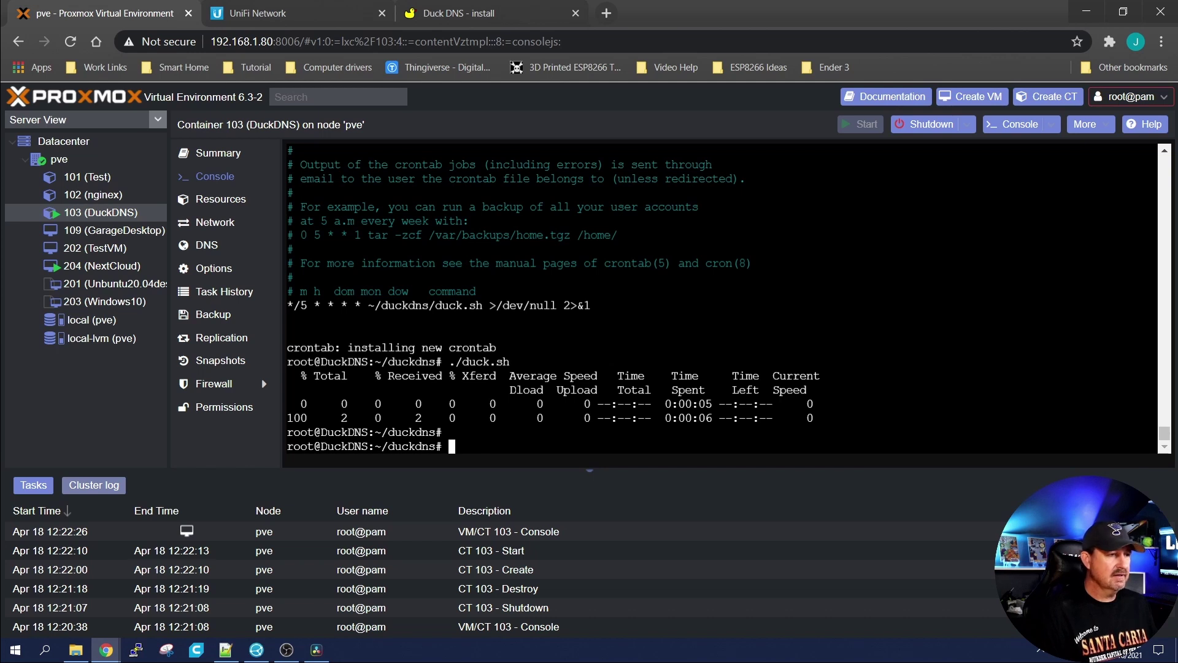
{"action": "left_click", "coordinate": [459, 13]}
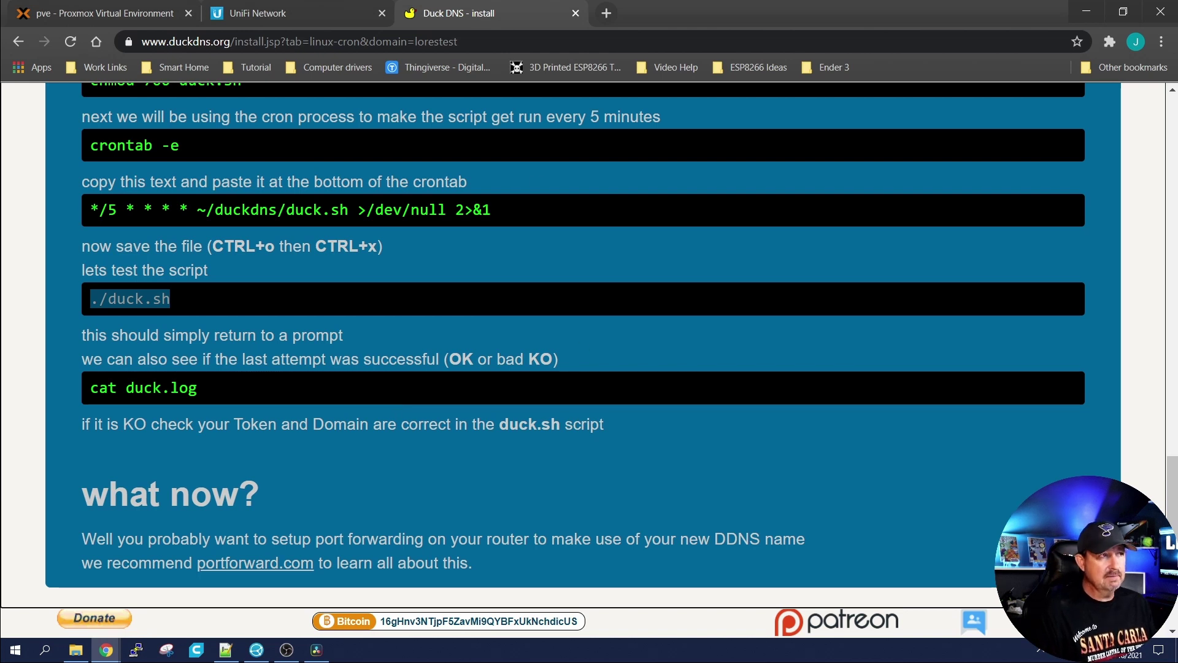
Step: Check duck.log reads OK with nano duck.log, exit, then clear the console
{"action": "left_click", "coordinate": [123, 14]}
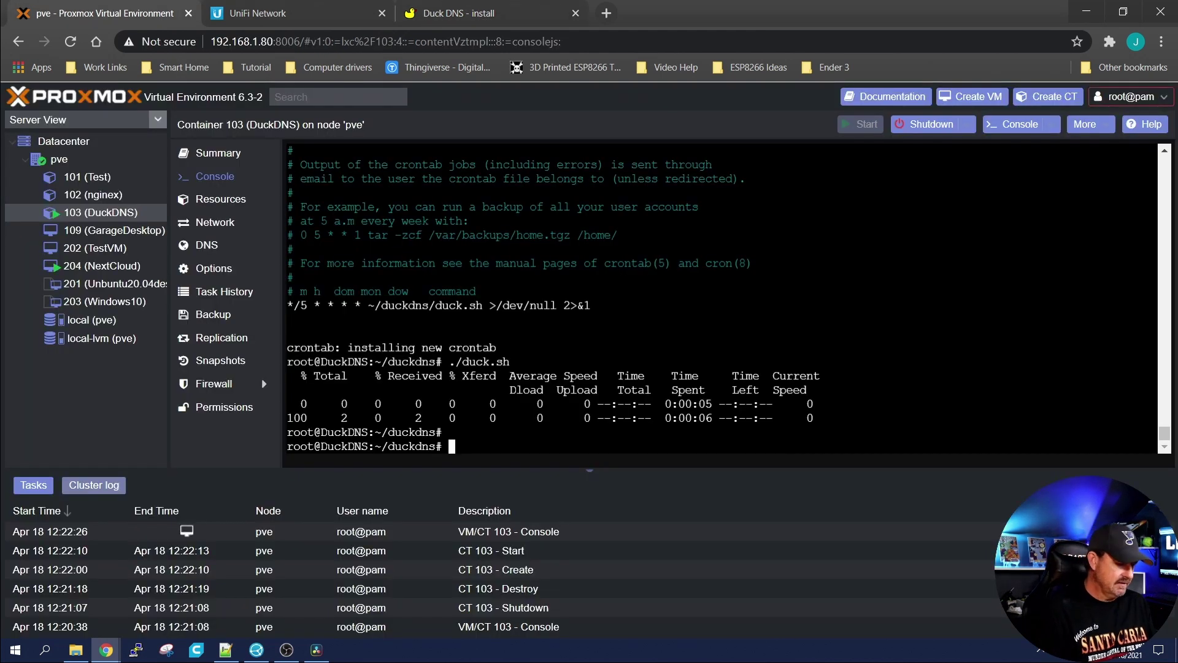
{"action": "type", "text": "nano "}
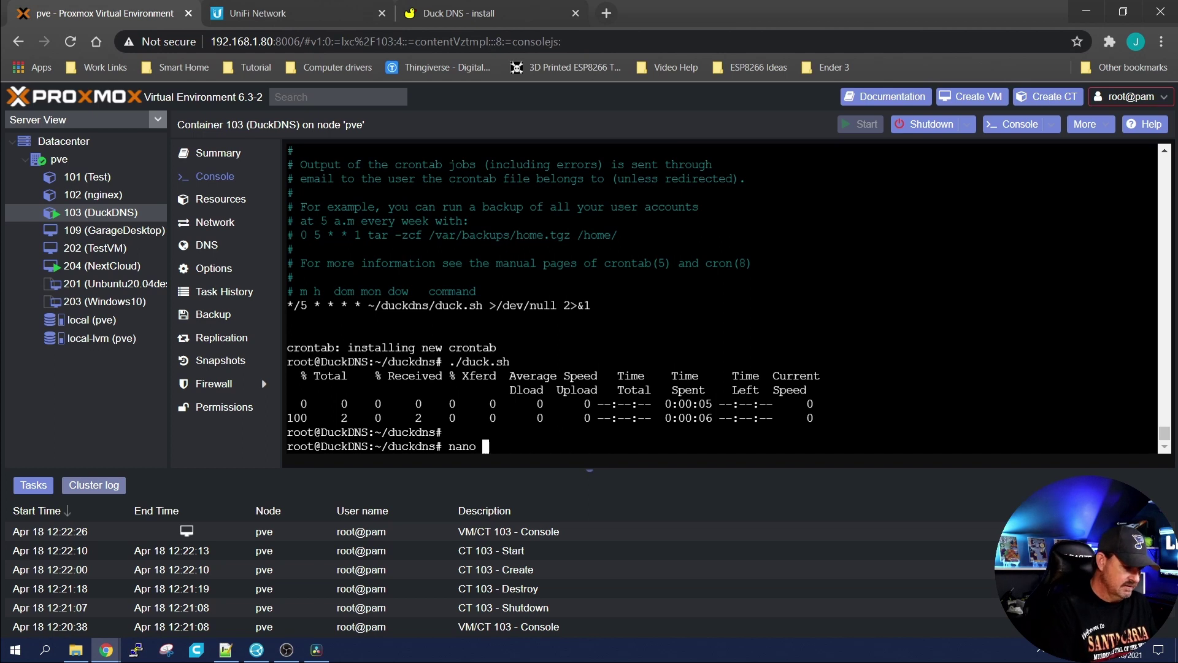
{"action": "type", "text": "duck.log"}
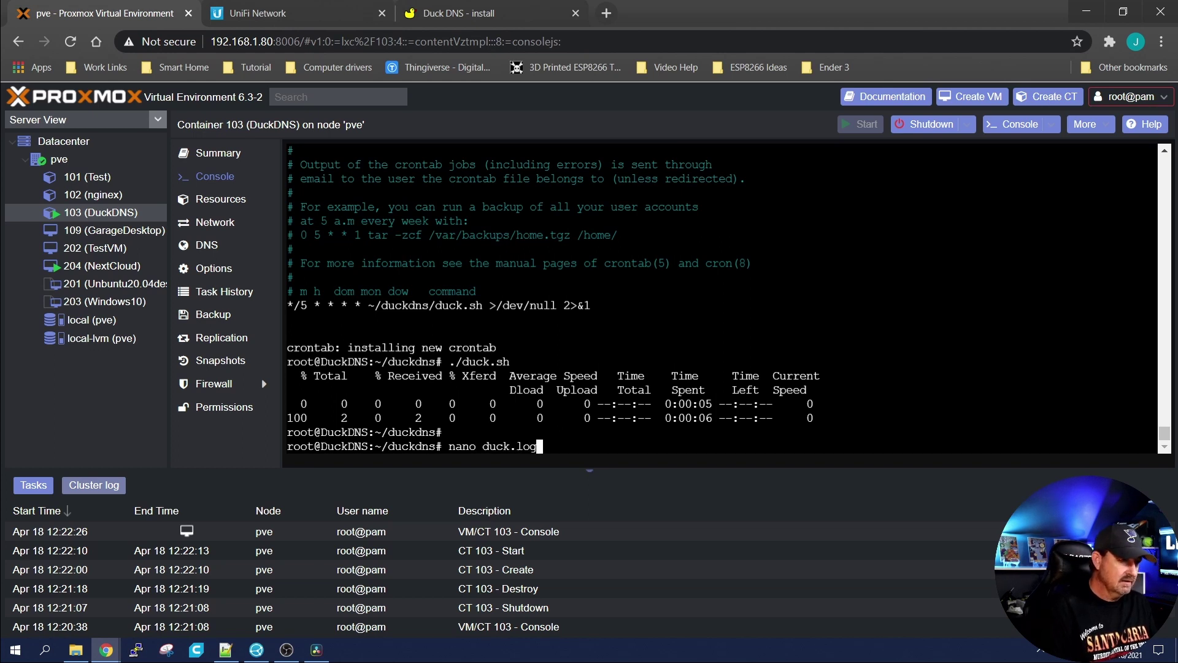
{"action": "key", "text": "Return"}
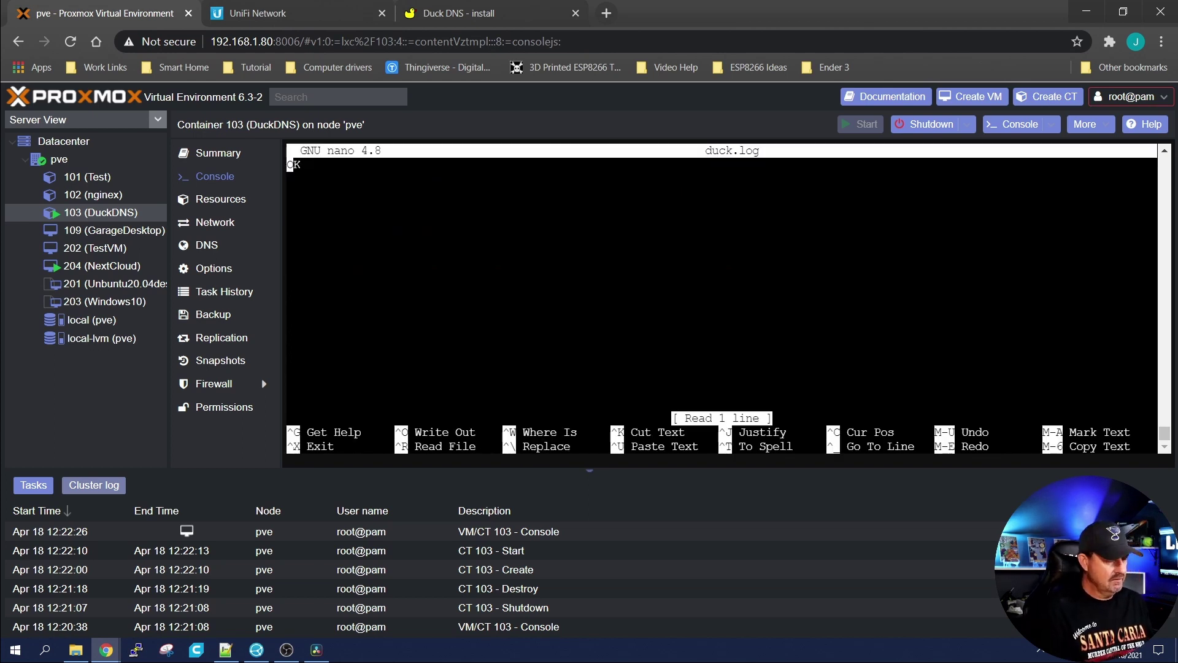
{"action": "key", "text": "ctrl+x"}
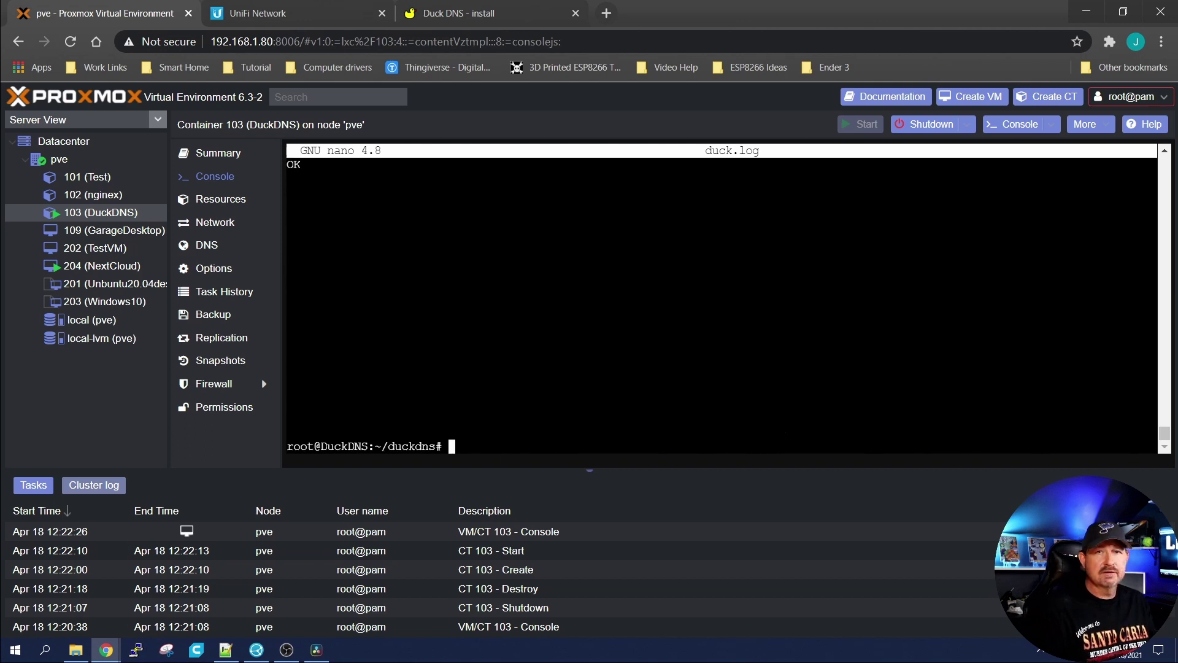
{"action": "type", "text": "clear"}
{"action": "key", "text": "Return"}
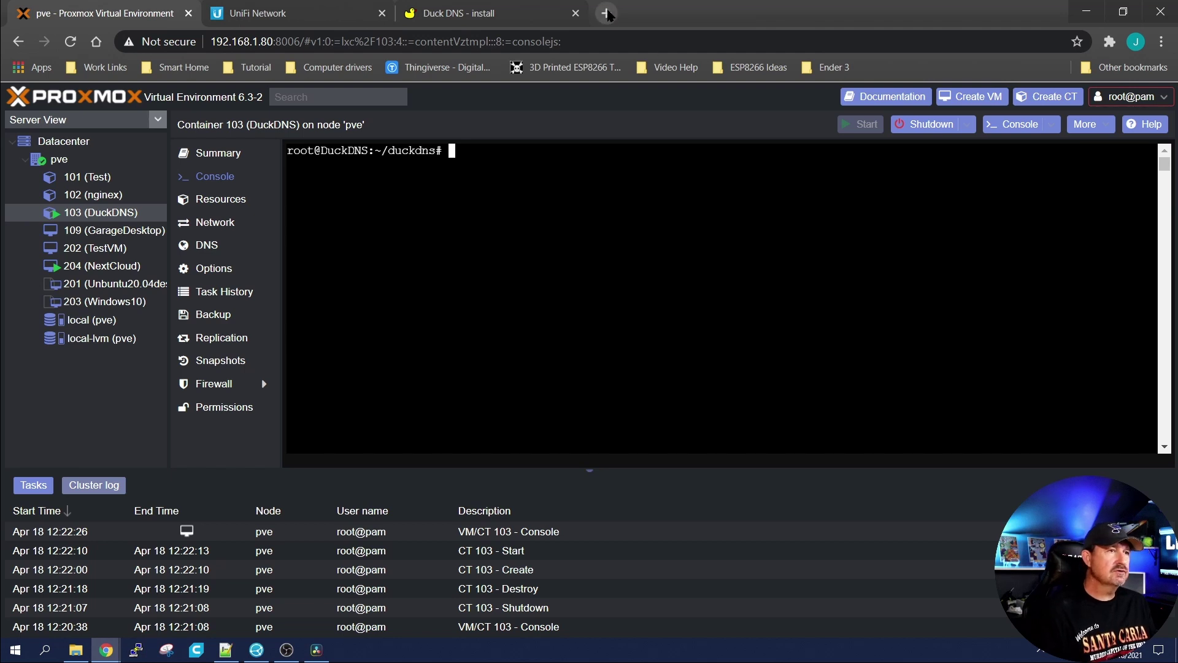
Step: Load lorestest.duckdns.org in a new browser tab to reach the Nextcloud login
{"action": "left_click", "coordinate": [606, 13]}
{"action": "type", "text": "lo"}
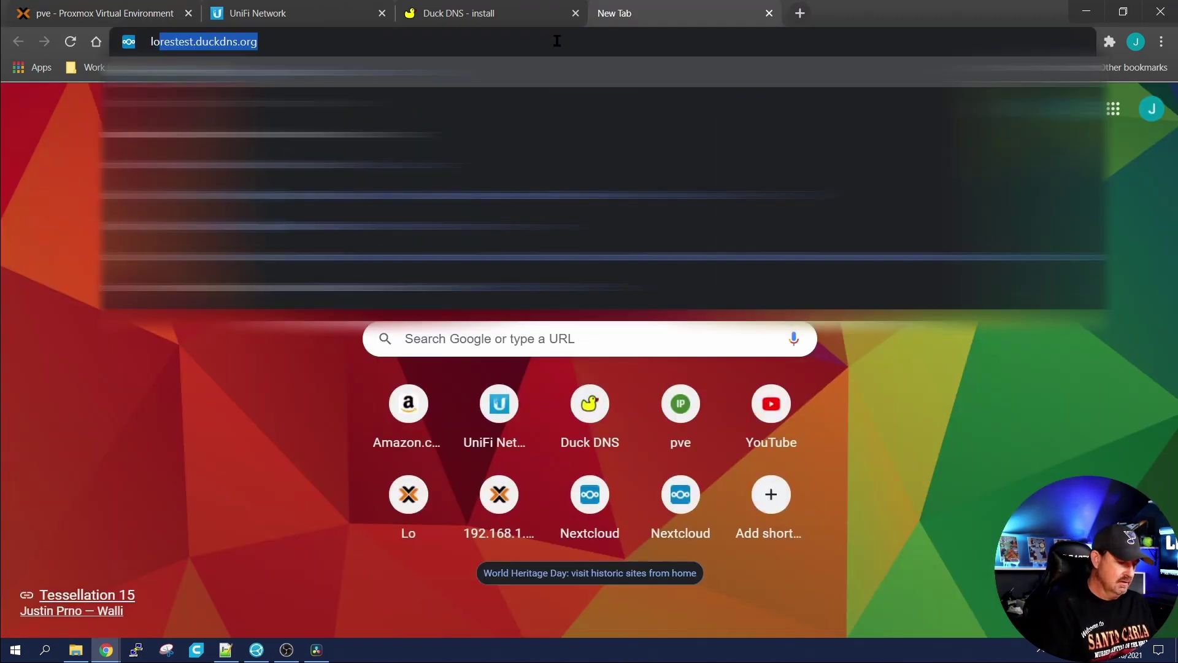
{"action": "type", "text": "res"}
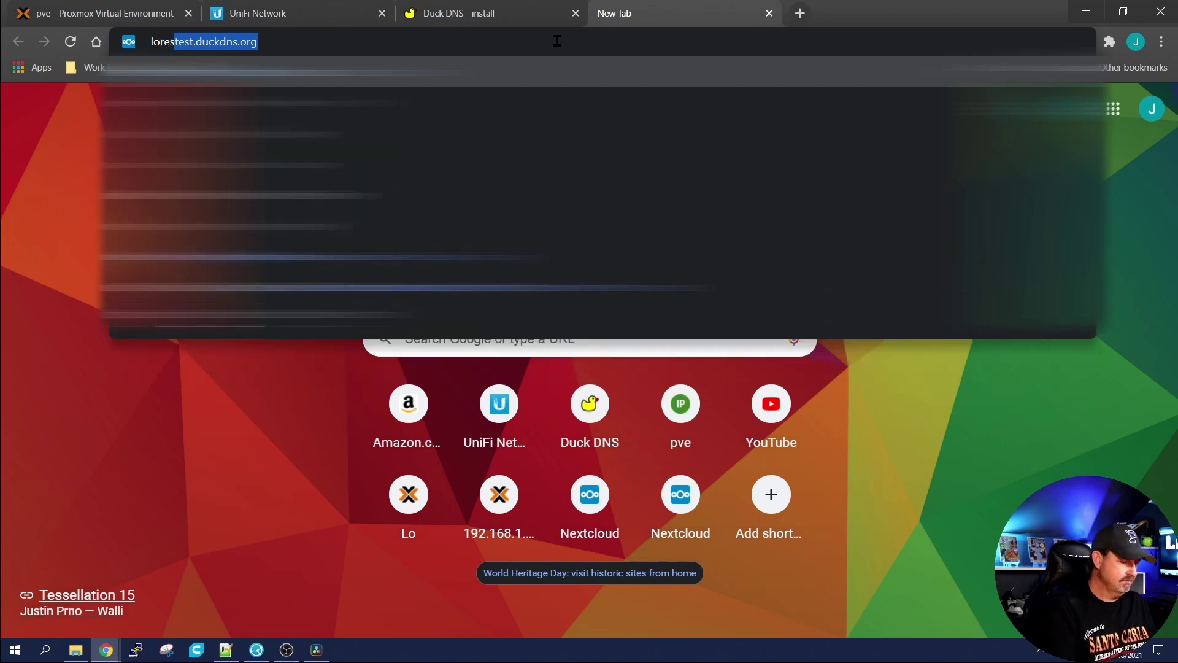
{"action": "key", "text": "Return"}
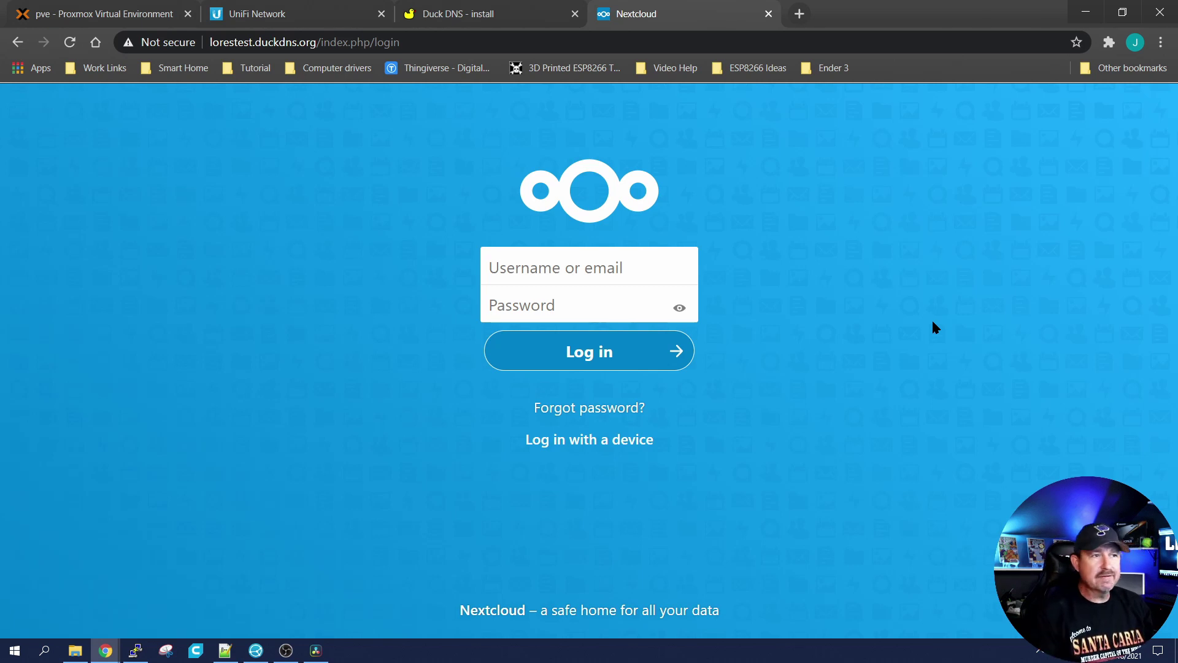
{"action": "left_click", "coordinate": [135, 650]}
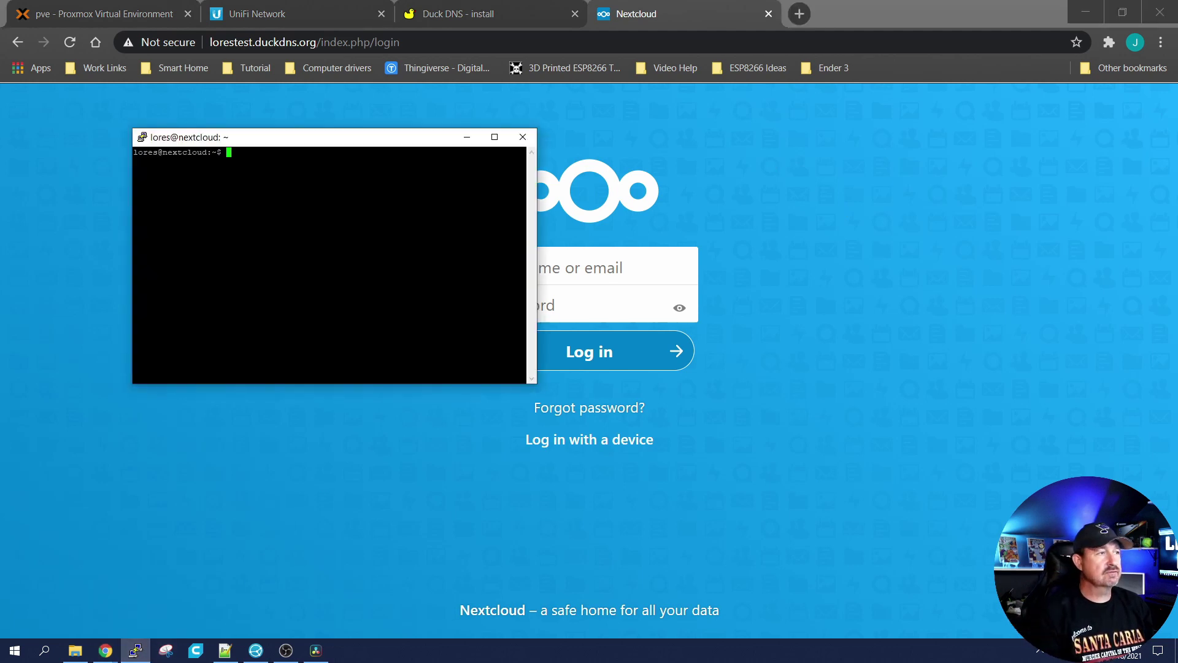
Step: Run sudo nextcloud.enable-https lets-encrypt on the Nextcloud server and confirm with y
{"action": "key", "text": "alt+Tab"}
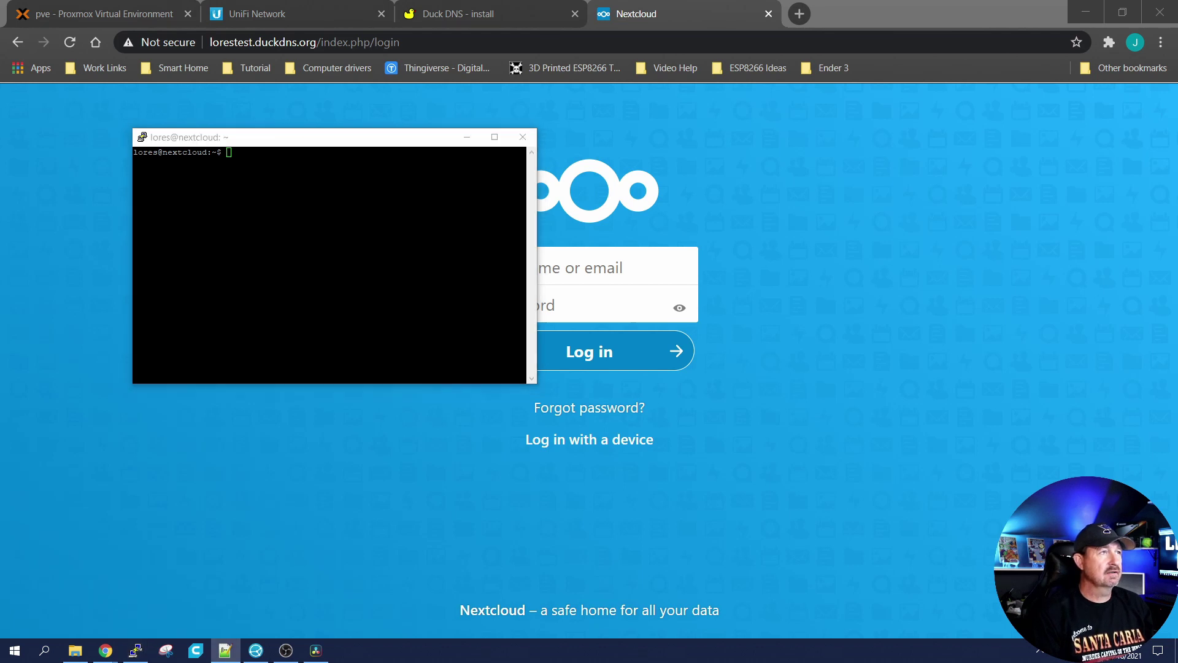
{"action": "key", "text": "alt+Tab"}
{"action": "key", "text": "shift+Insert"}
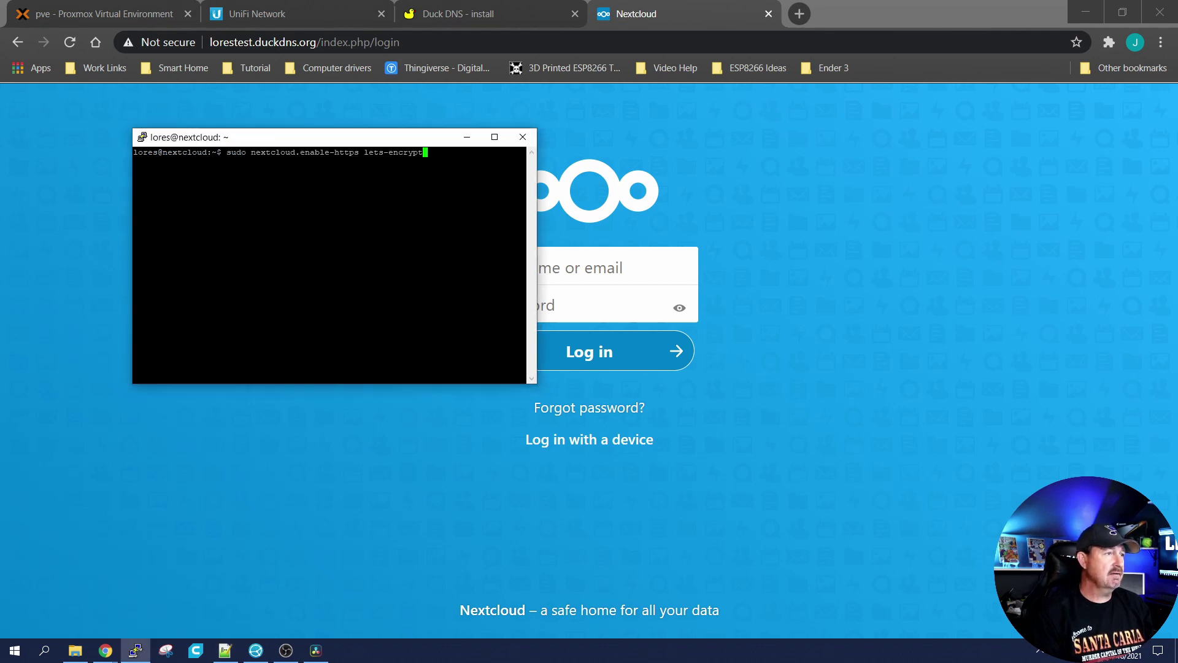
{"action": "key", "text": "Return"}
{"action": "key", "text": "Return"}
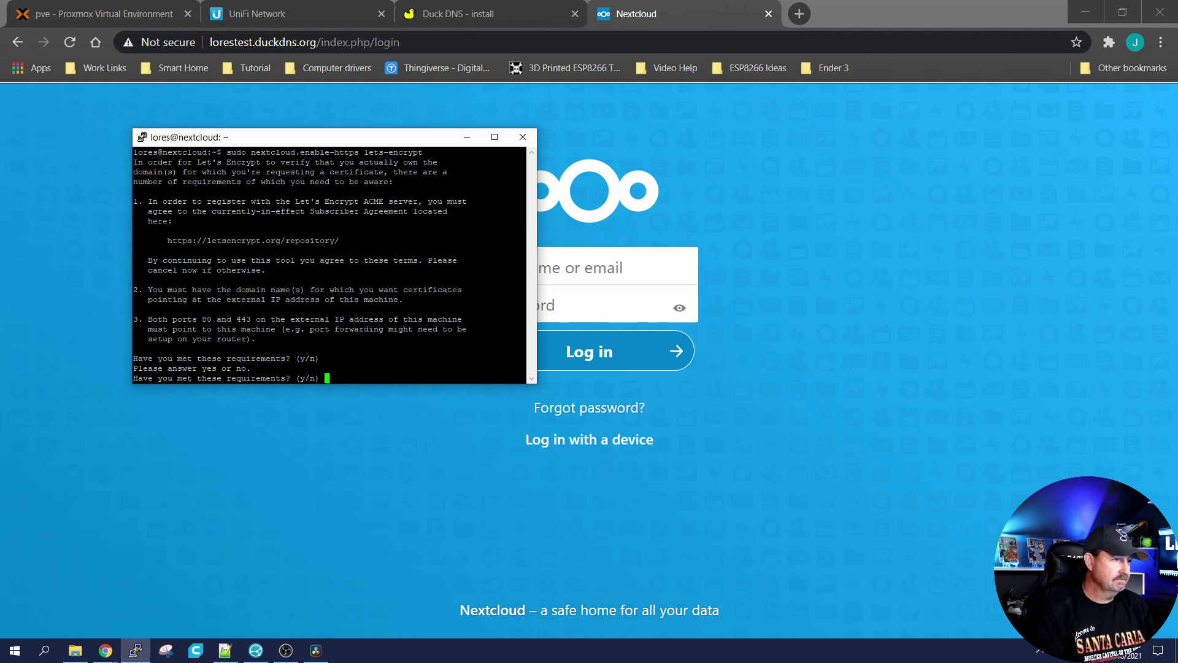
{"action": "type", "text": "y"}
{"action": "key", "text": "Return"}
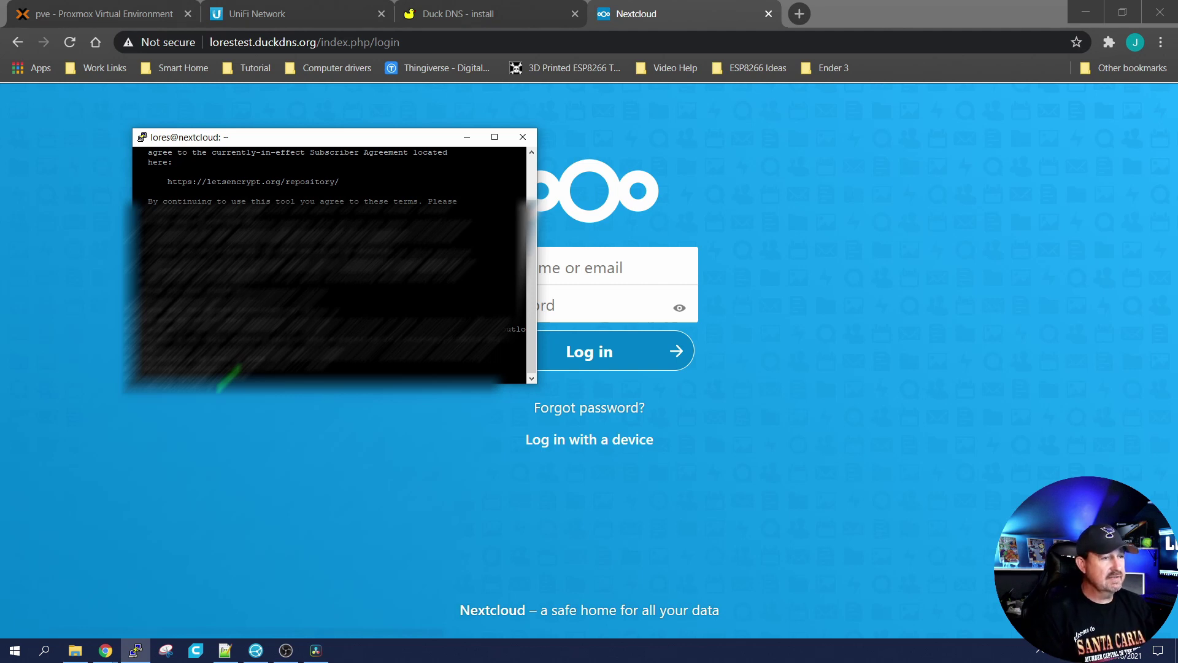
Step: Reload the lorestest.duckdns.org login page to verify the secure connection
{"action": "left_click", "coordinate": [467, 137]}
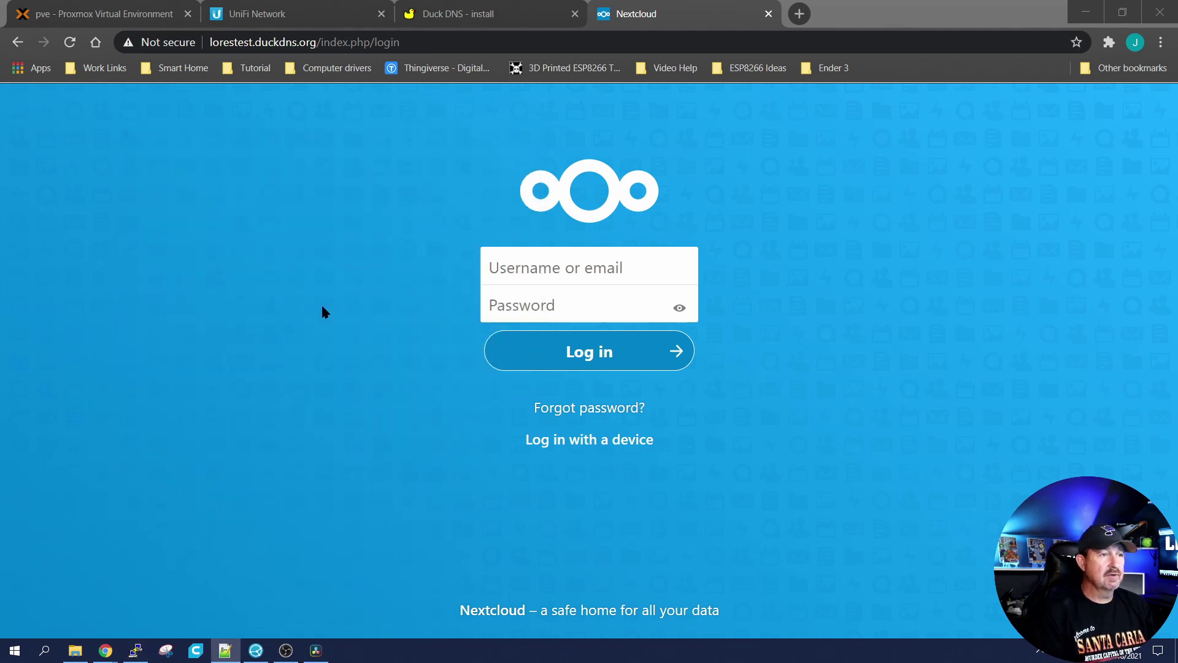
{"action": "left_click", "coordinate": [69, 42]}
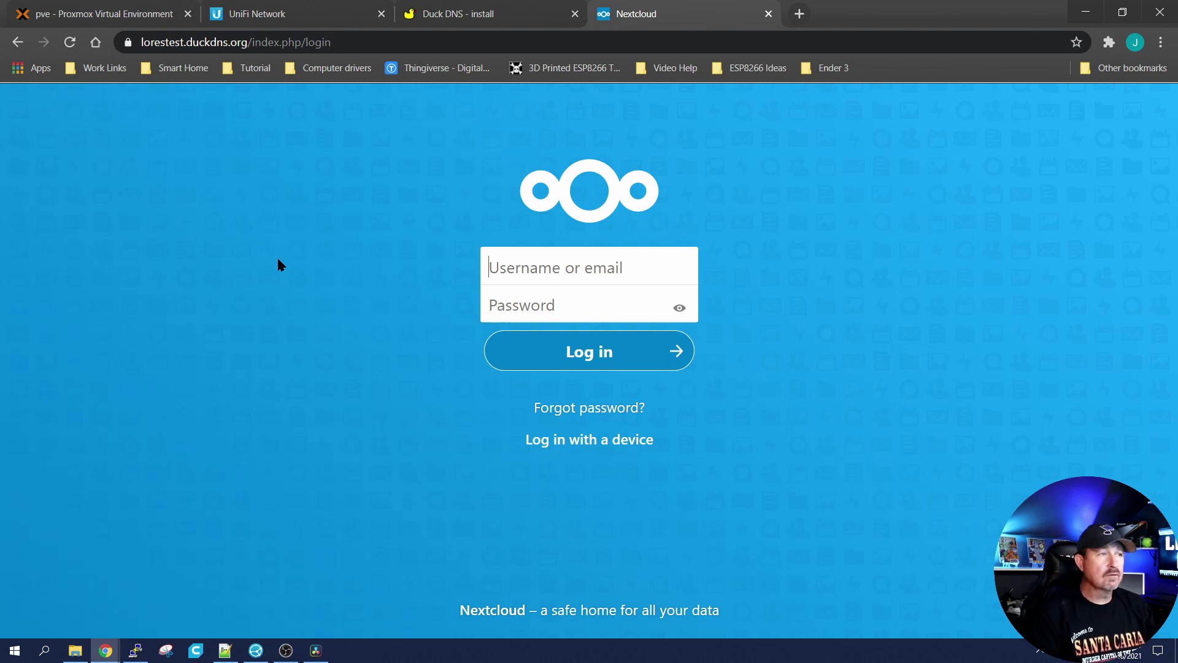
{"action": "left_click", "coordinate": [255, 17]}
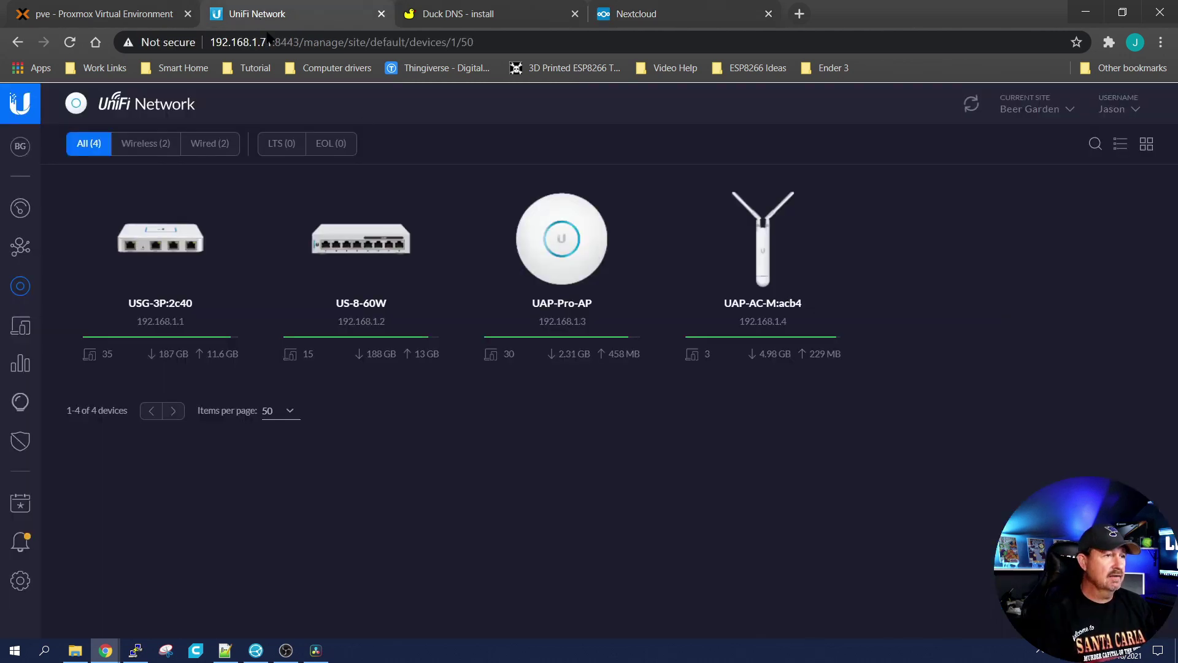
Step: Show the UniFi Threat Management traffic log of High and Medium Exploit and TOR attacks
{"action": "left_click", "coordinate": [20, 441]}
{"action": "left_click", "coordinate": [575, 145]}
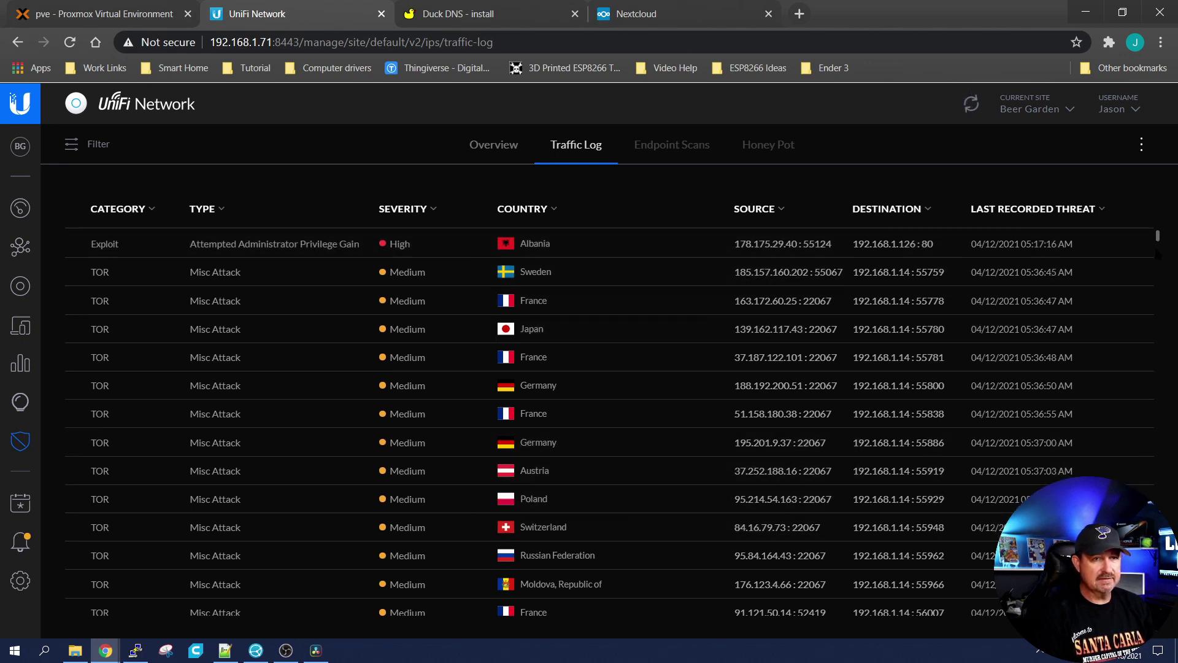
{"action": "left_click_drag", "start_coordinate": [1160, 242], "coordinate": [1164, 312]}
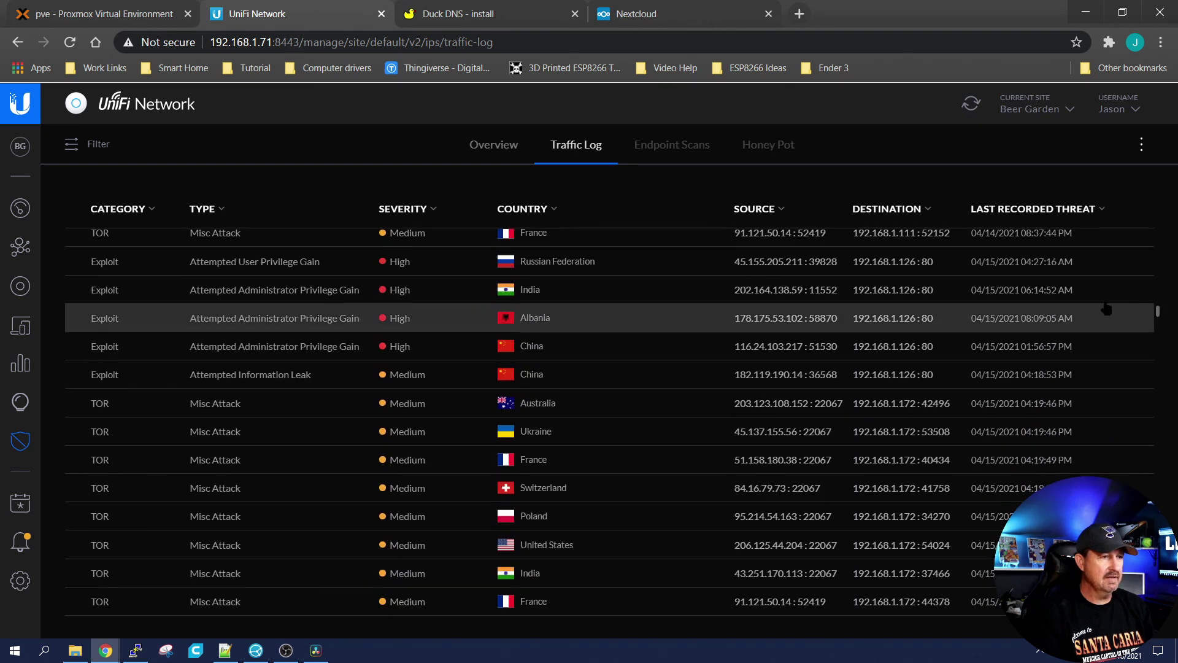